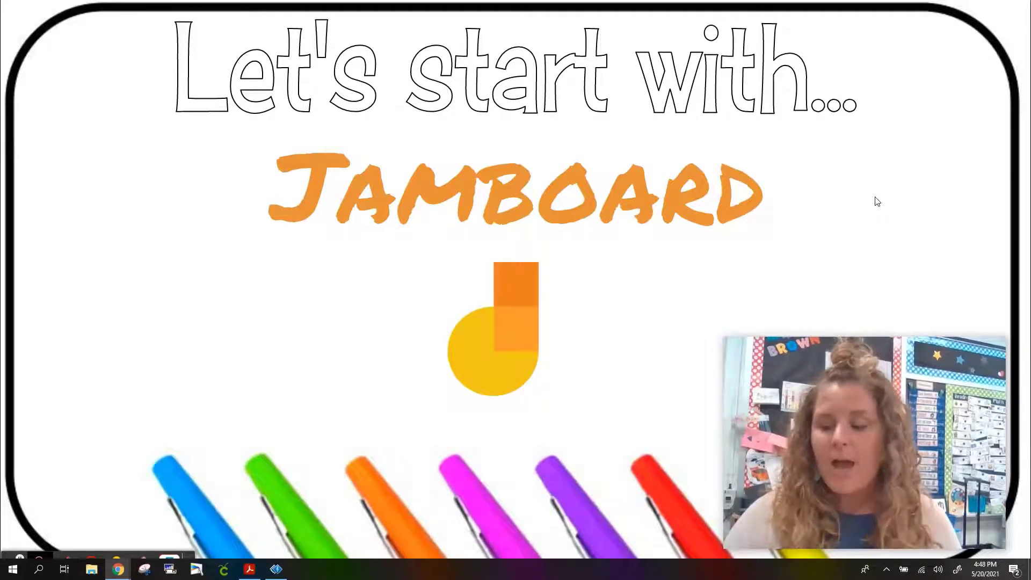
# - Advance the presentation to the favorite features slide and open the linked Favorite Features Jam
pyautogui.click(959, 239)
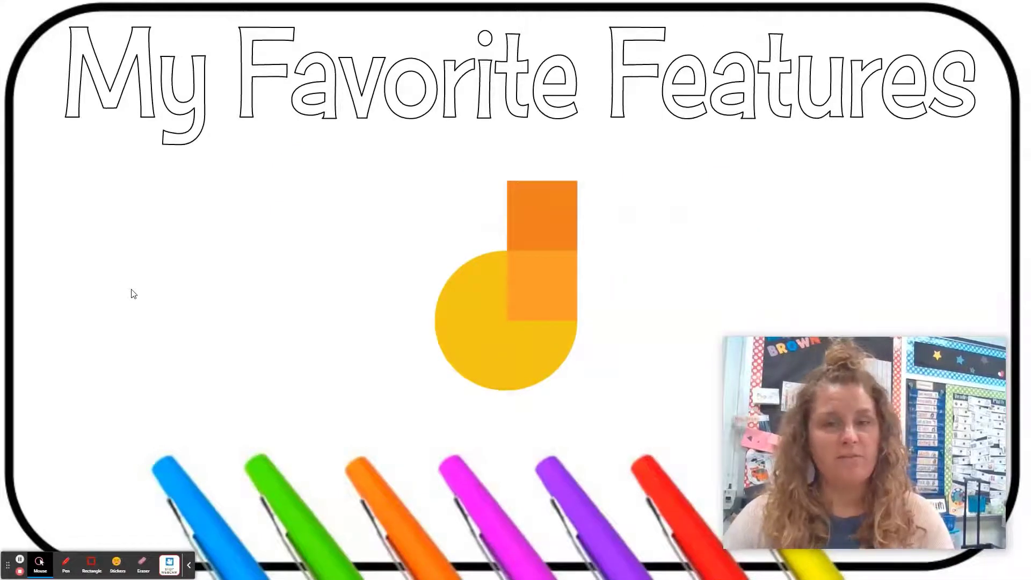
pyautogui.click(557, 331)
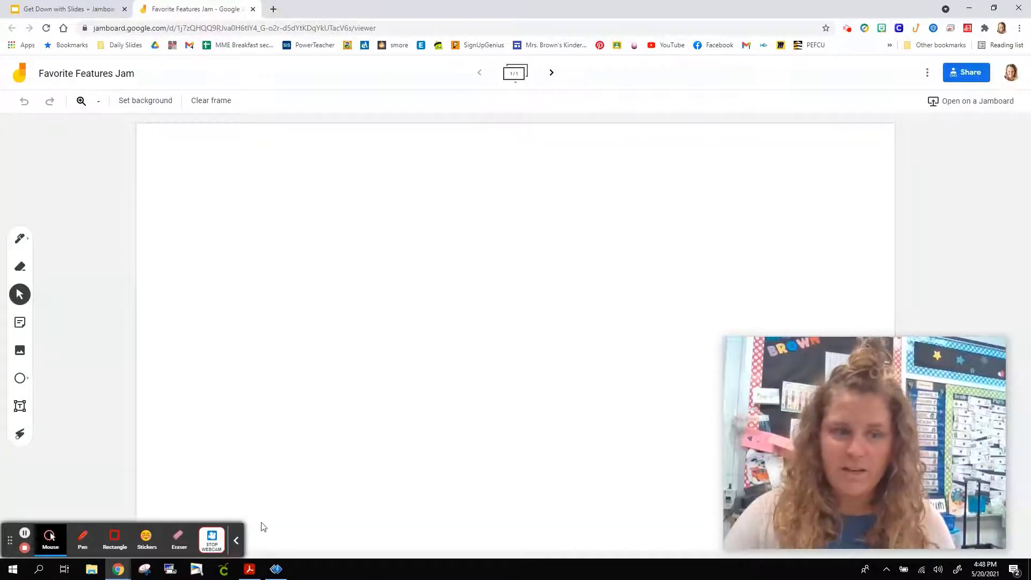
pyautogui.click(236, 546)
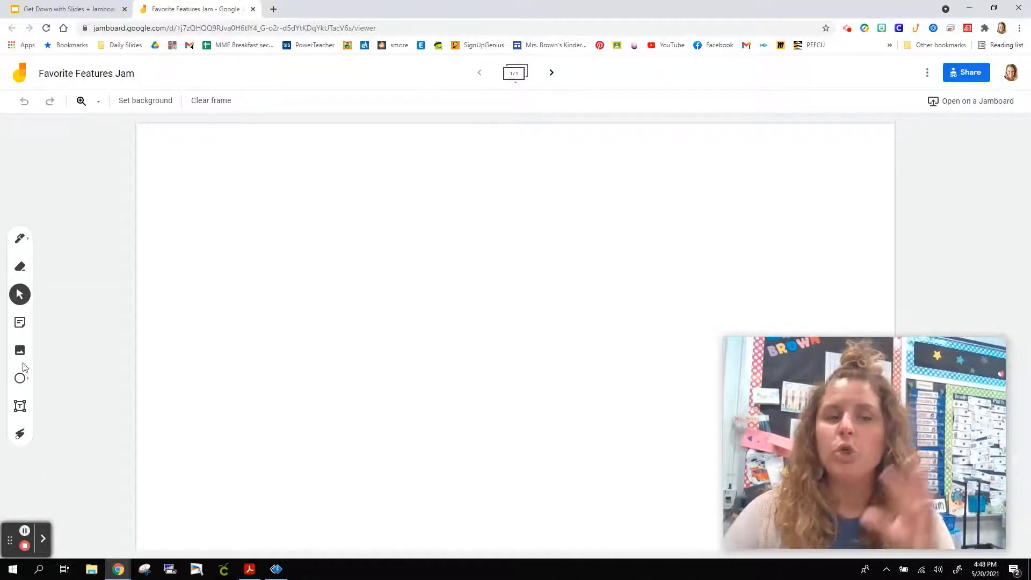
# - Look through the drawing tools: pen types and colors, eraser, select, and the shape tool's fill color options
pyautogui.click(23, 239)
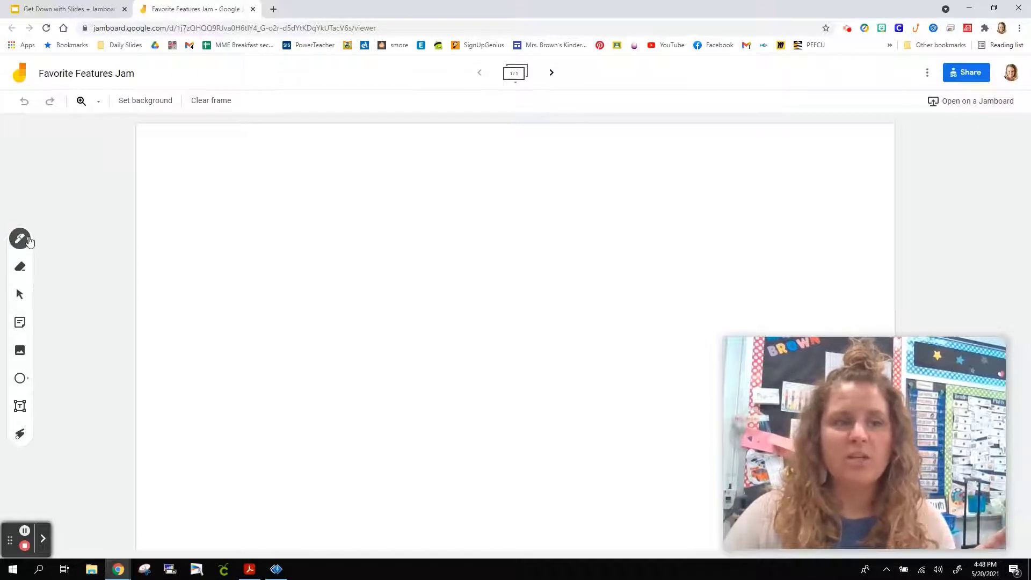
pyautogui.click(29, 240)
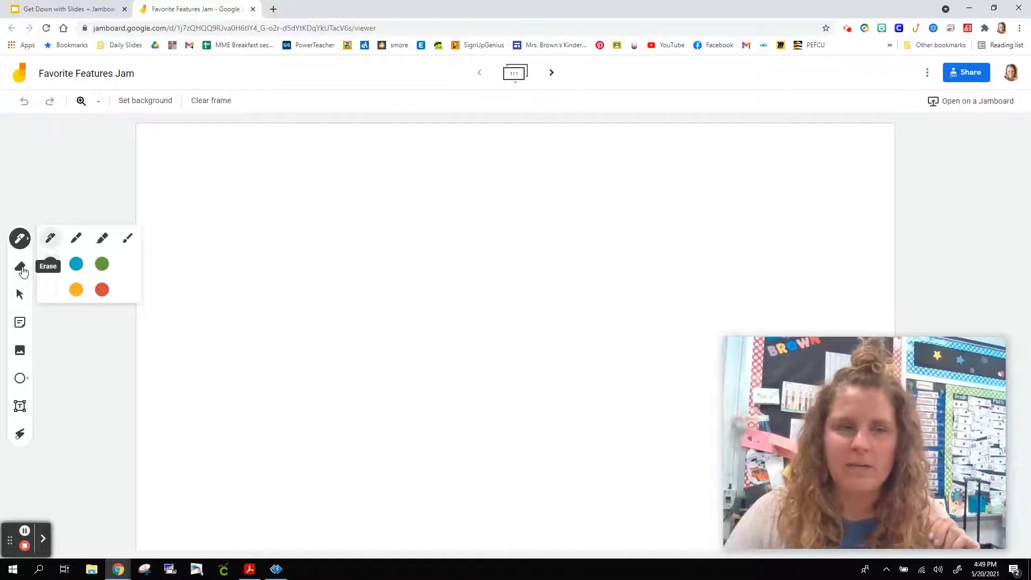
pyautogui.click(22, 269)
pyautogui.click(20, 296)
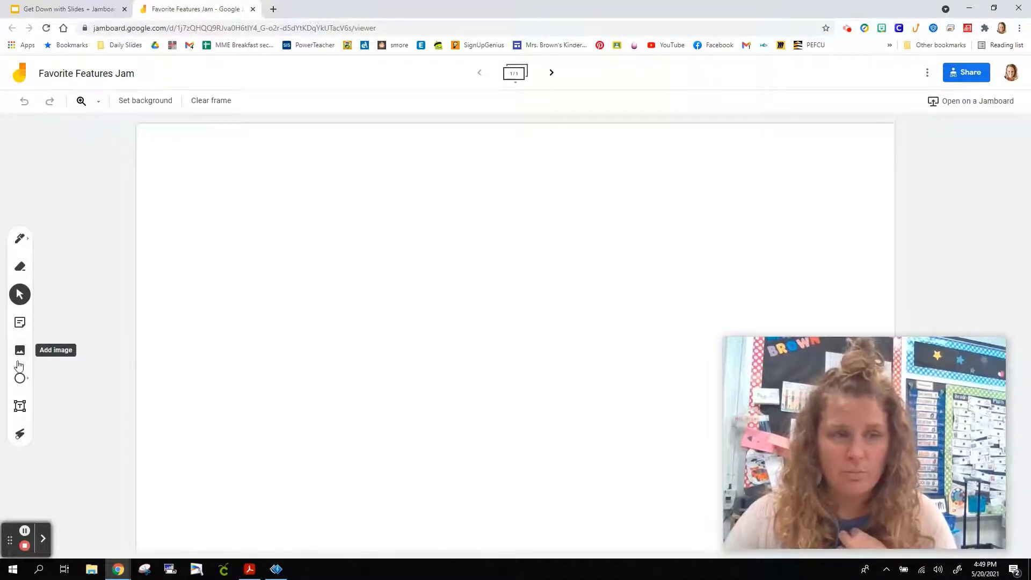
pyautogui.click(22, 378)
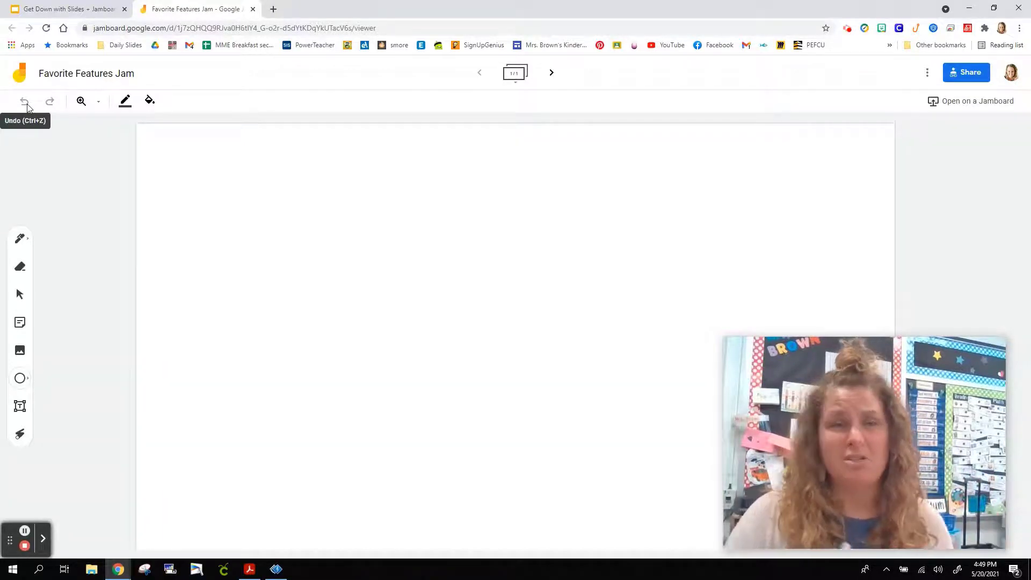
pyautogui.click(160, 106)
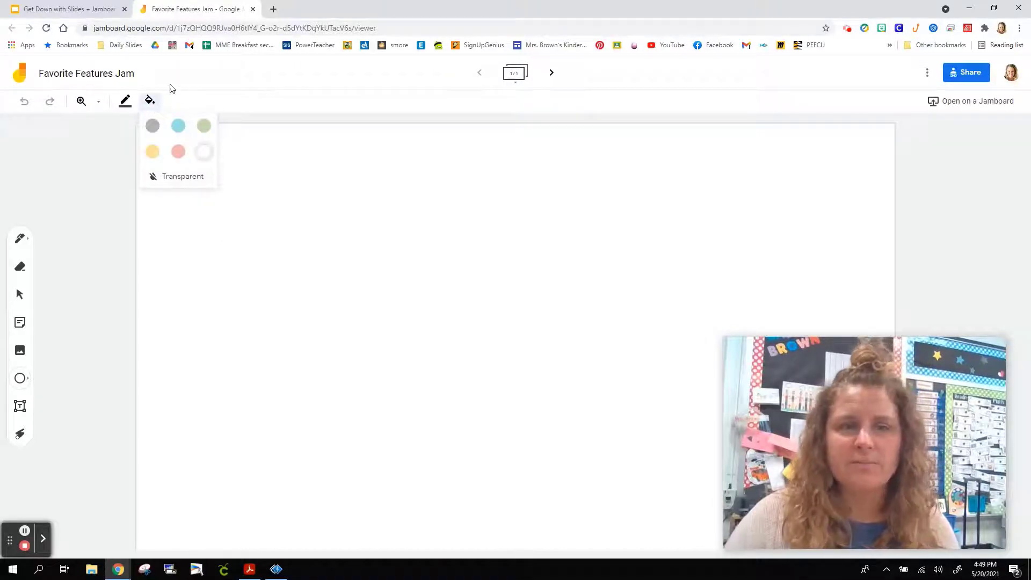
pyautogui.click(156, 105)
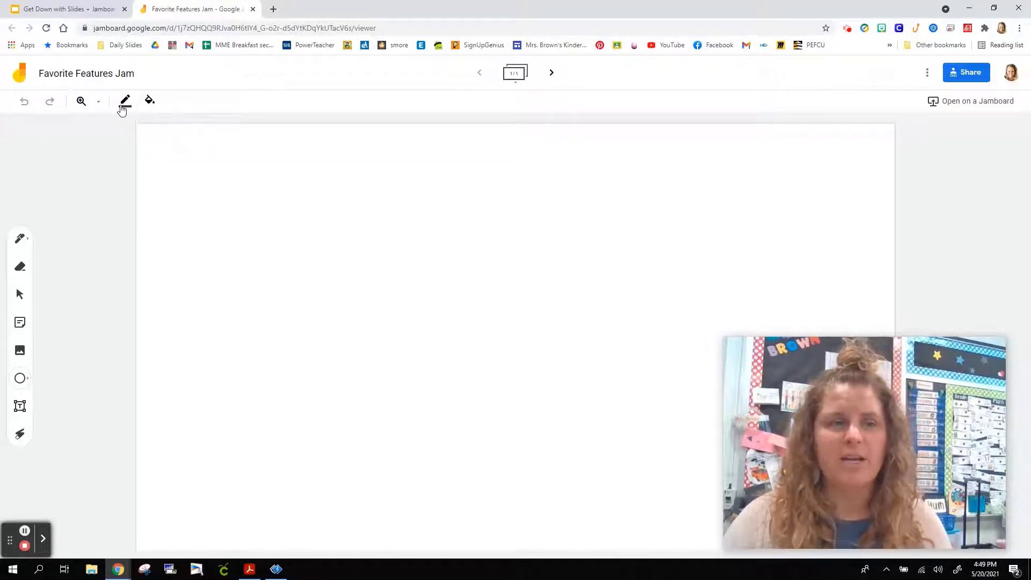
pyautogui.click(20, 239)
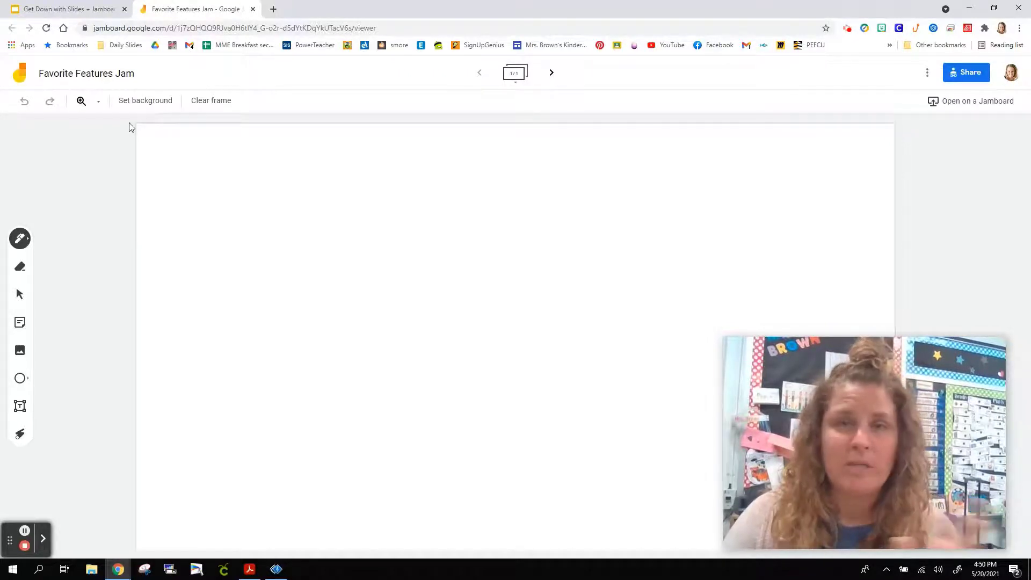
# - Choose a custom image as the frame background and search Google Images for "farm"
pyautogui.click(147, 101)
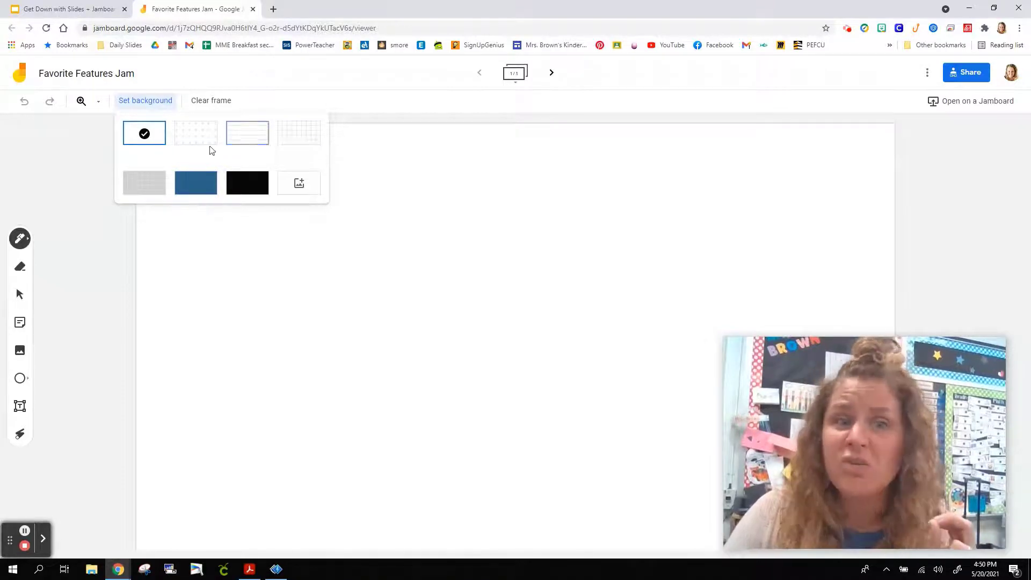
pyautogui.click(293, 189)
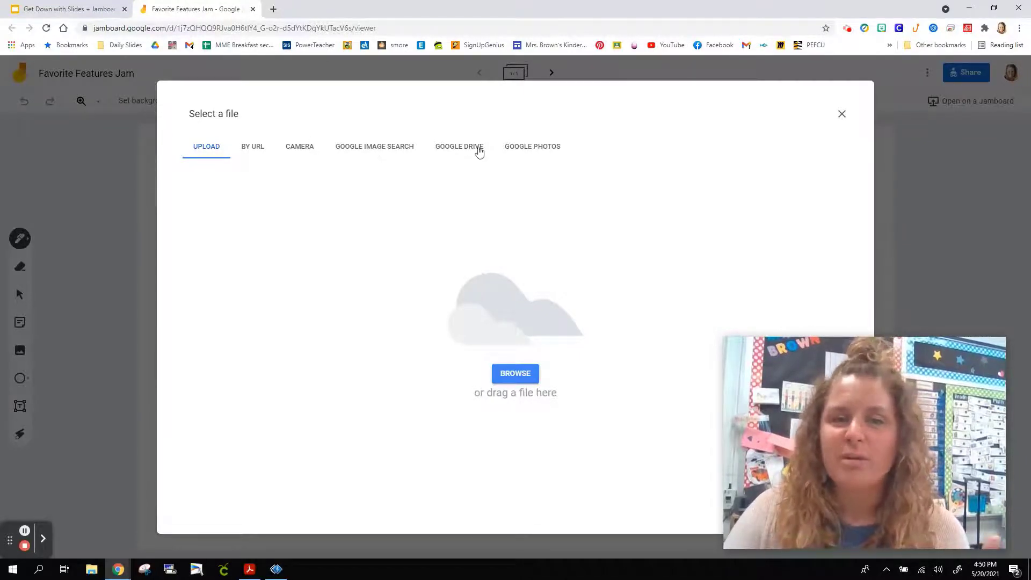
pyautogui.click(386, 149)
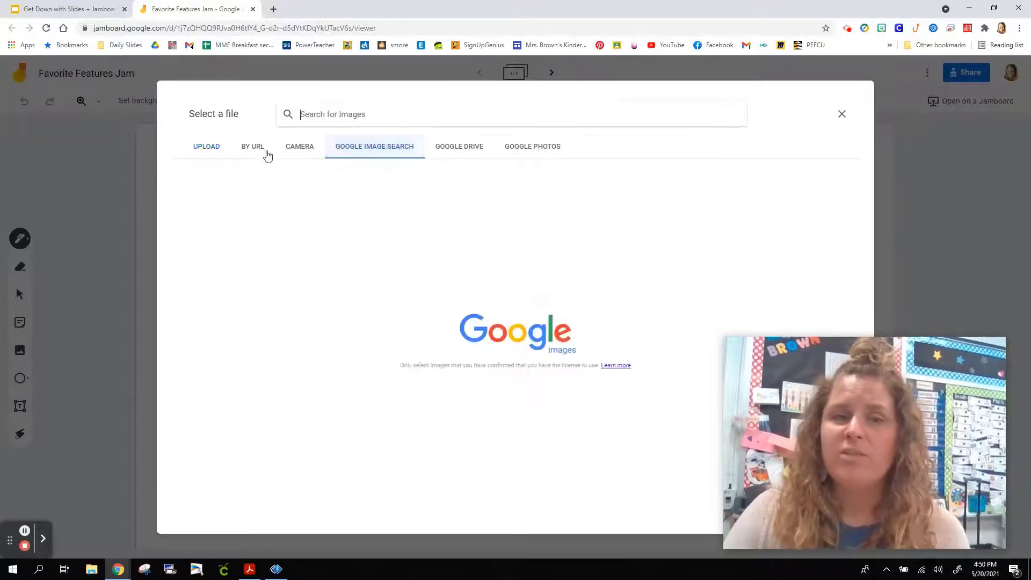
pyautogui.click(326, 113)
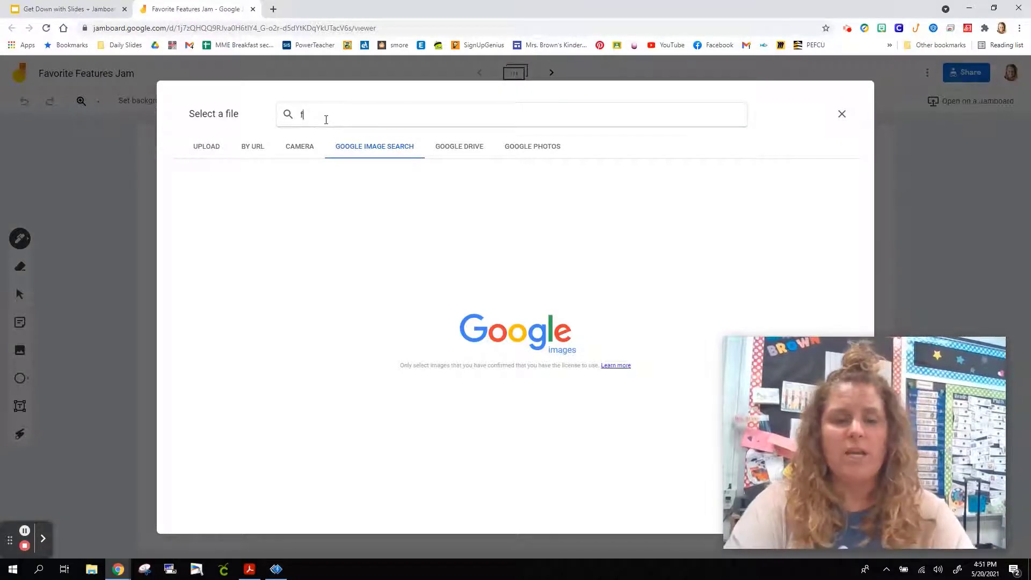
pyautogui.write('farm')
pyautogui.press('Return')
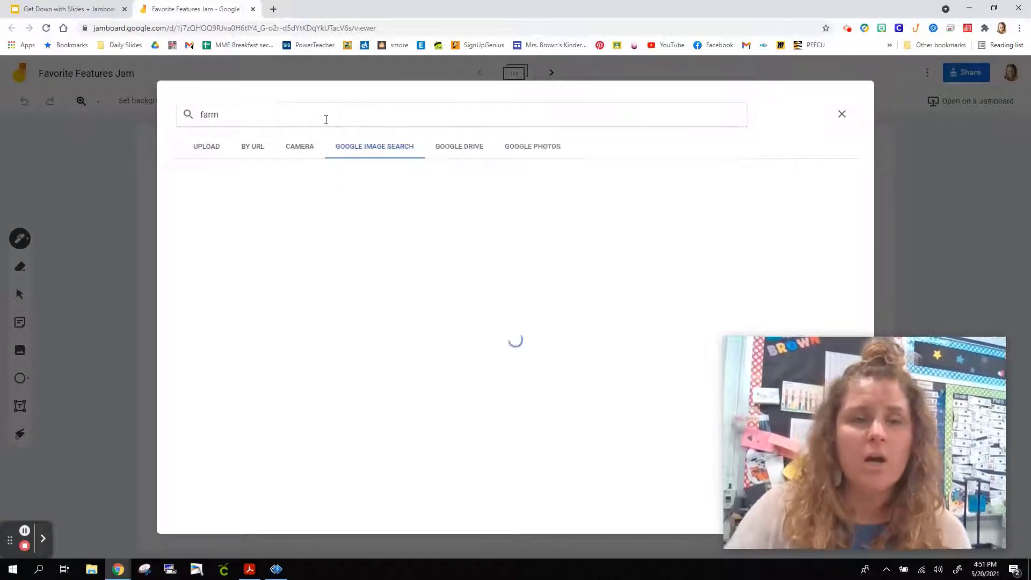
# - Set the photo of the red barn under a cloudy sky as the frame's background
pyautogui.click(319, 214)
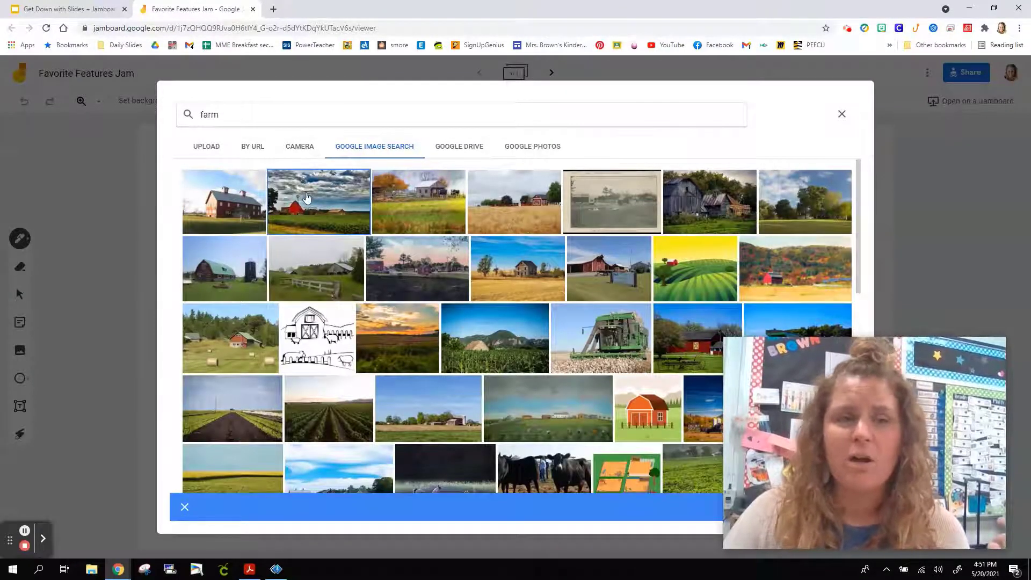
pyautogui.moveTo(839, 369); pyautogui.dragTo(489, 348)
pyautogui.click(855, 509)
pyautogui.moveTo(598, 369); pyautogui.dragTo(897, 388)
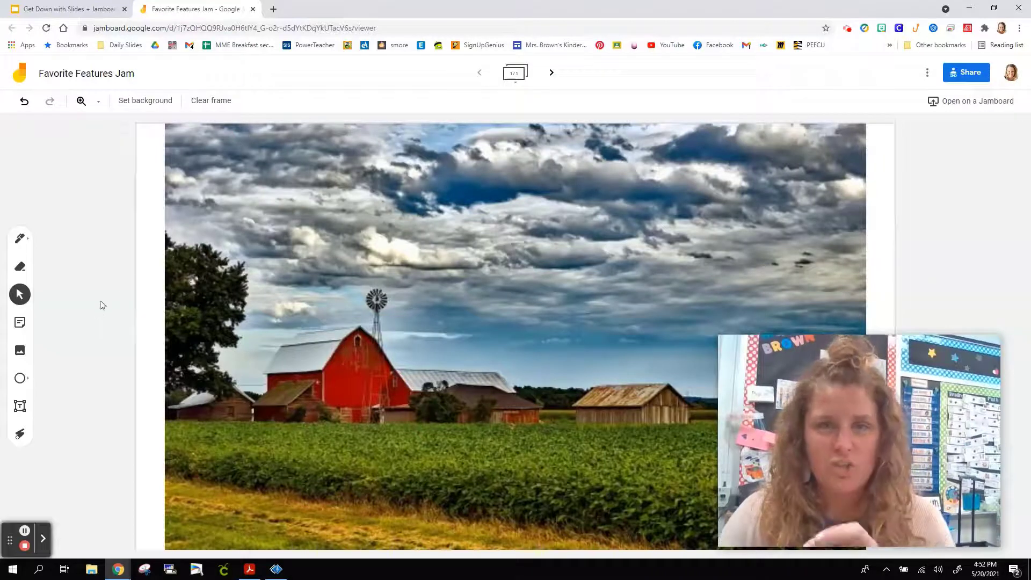
# - Add three blank frames to the jam and return to the first frame
pyautogui.click(552, 74)
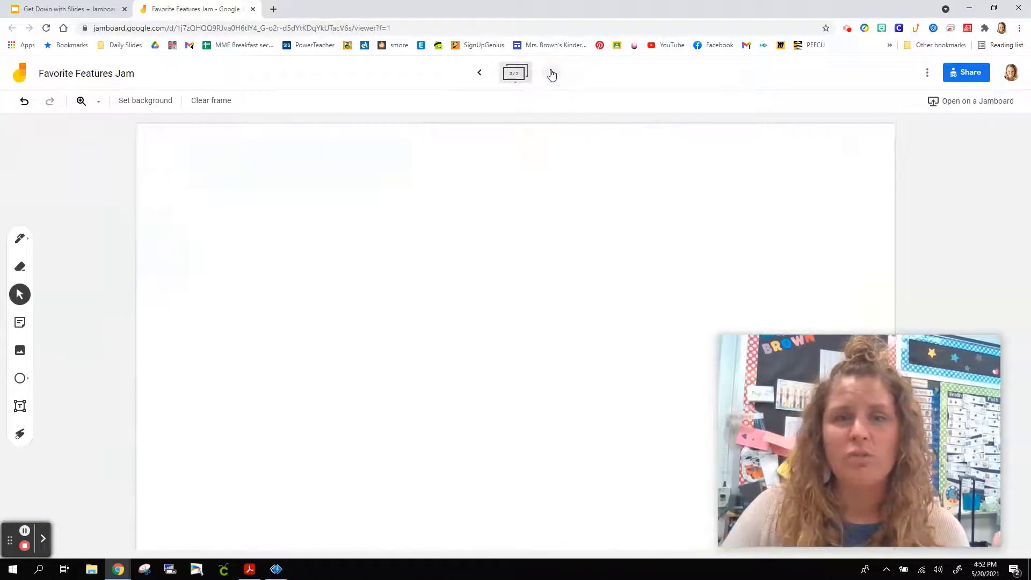
pyautogui.click(552, 74)
pyautogui.click(553, 74)
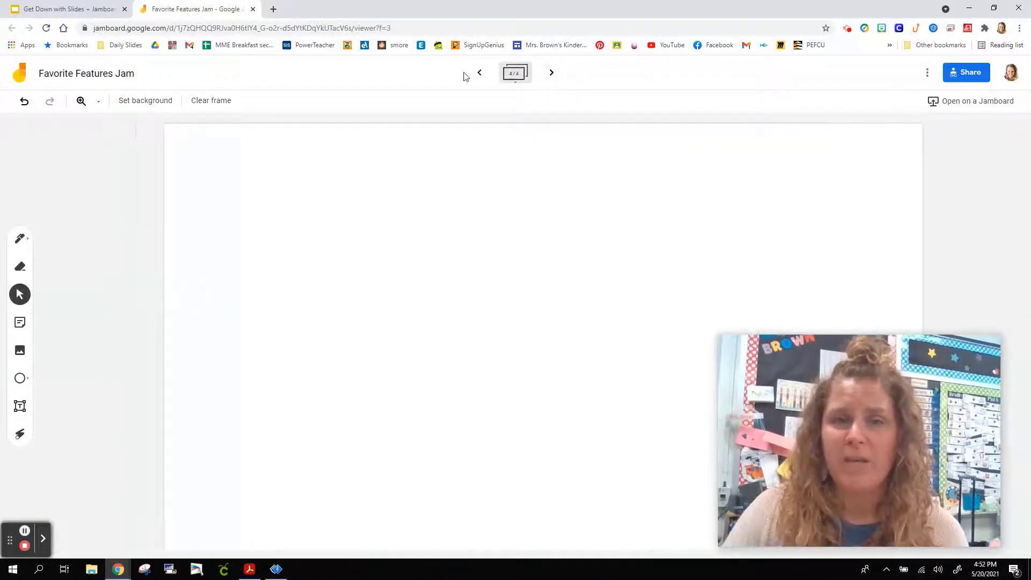
pyautogui.click(481, 76)
pyautogui.click(482, 77)
pyautogui.click(482, 77)
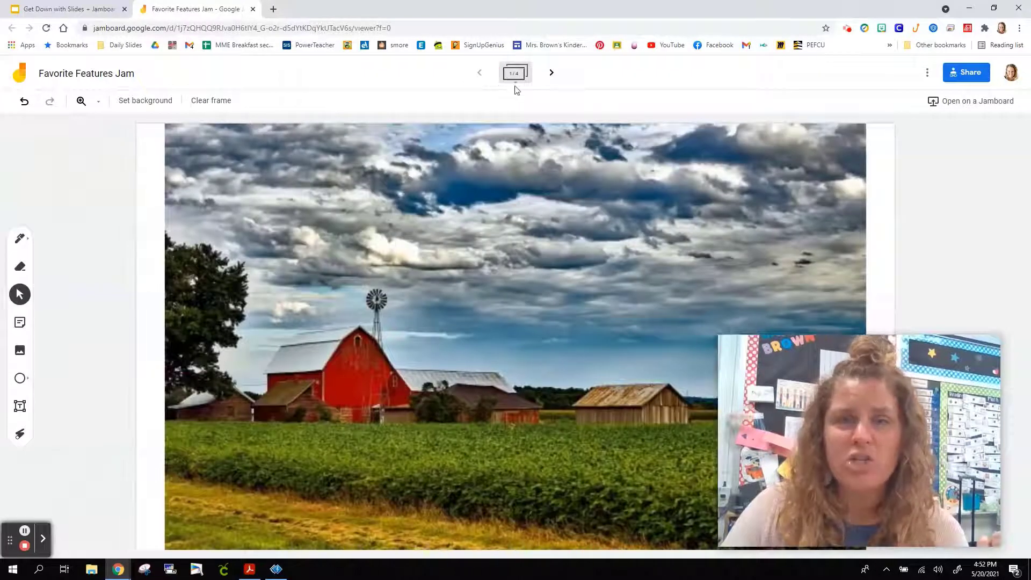
# - Open the frame overview and duplicate the first frame with the farm background
pyautogui.click(515, 74)
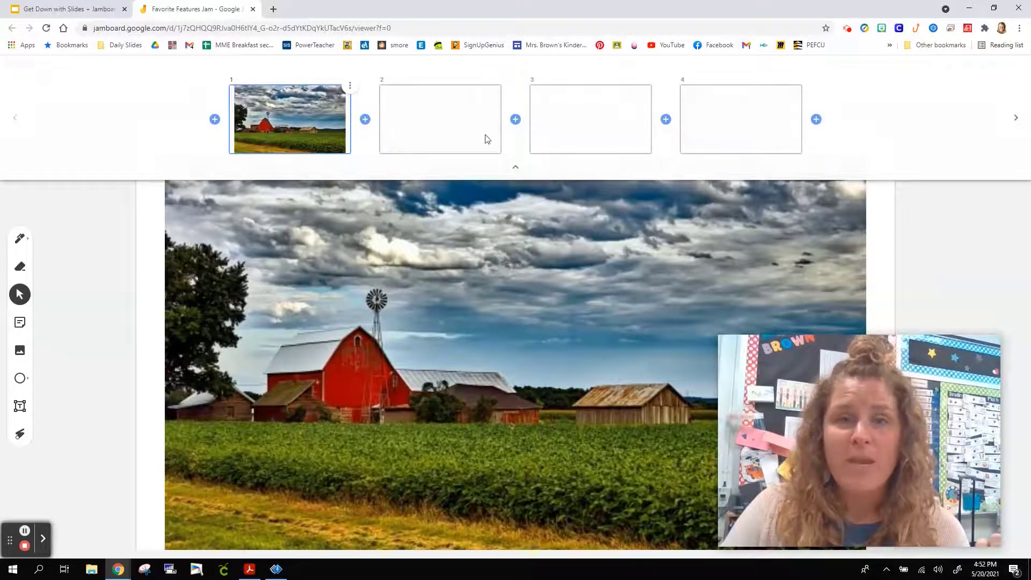
pyautogui.moveTo(467, 125); pyautogui.dragTo(436, 114)
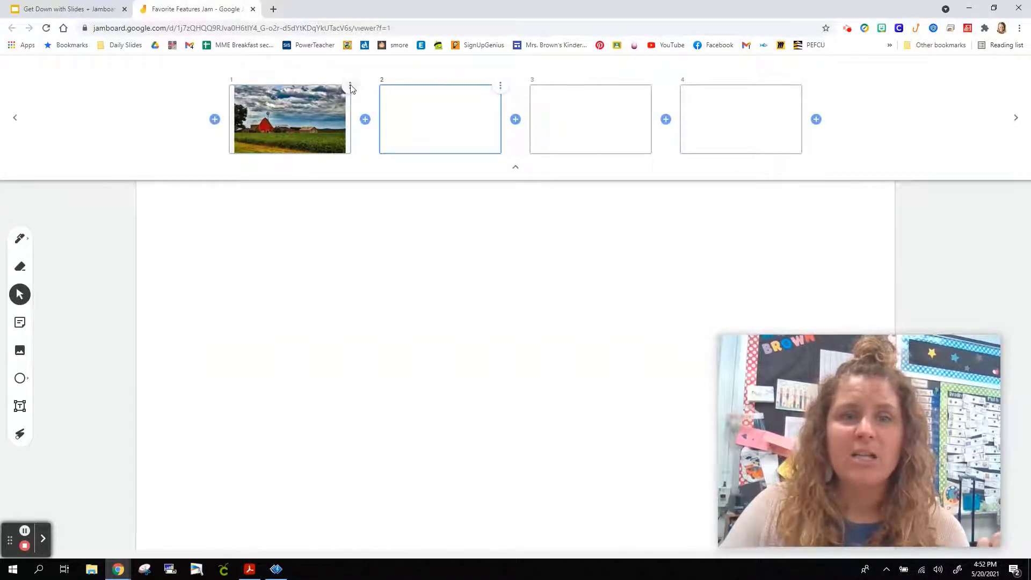
pyautogui.click(350, 87)
pyautogui.click(345, 90)
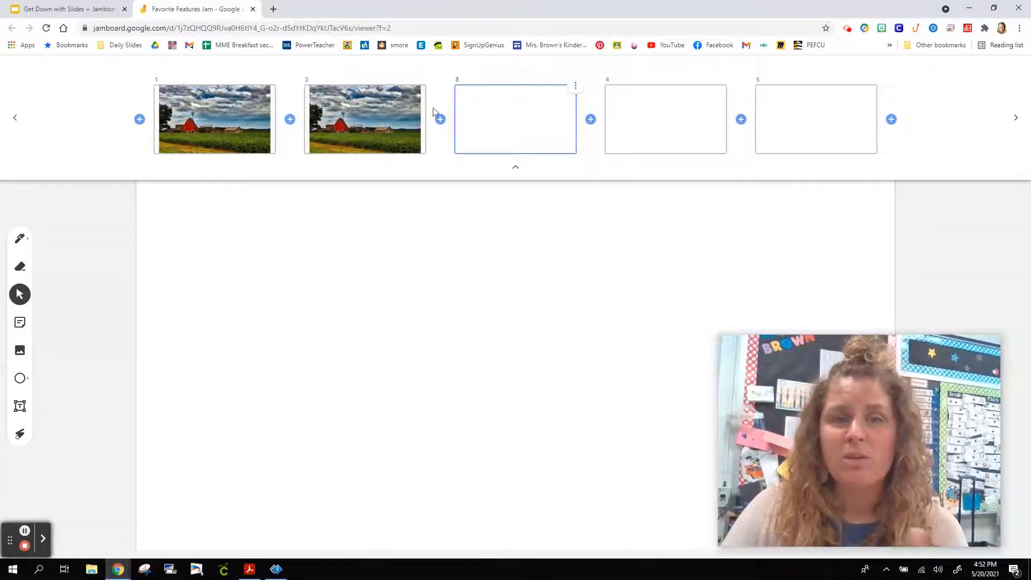
# - Delete the three blank frames and the extra farm frame, and close the frame overview
pyautogui.click(576, 88)
pyautogui.click(564, 107)
pyautogui.click(651, 87)
pyautogui.click(639, 107)
pyautogui.click(725, 86)
pyautogui.click(720, 115)
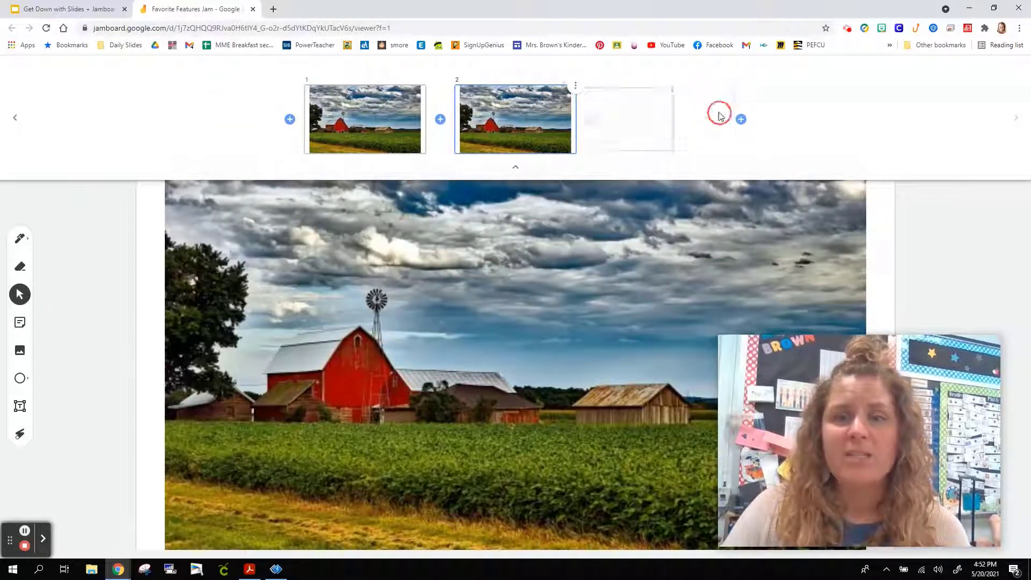
pyautogui.click(651, 86)
pyautogui.click(639, 107)
pyautogui.click(325, 235)
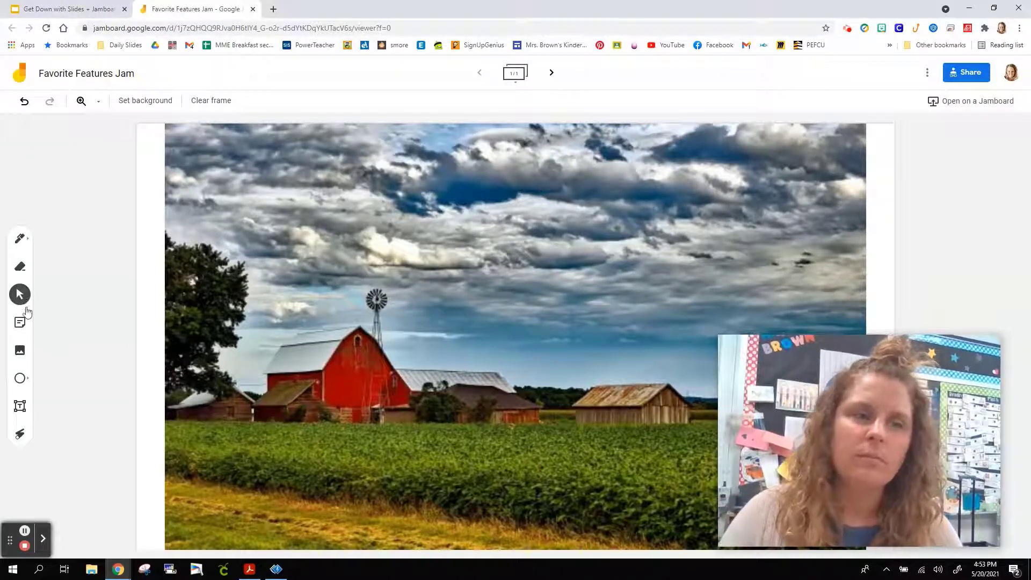
# - Search Google Images for "cow clip art" and insert the cartoon black-and-white cow with the pink nose
pyautogui.click(23, 354)
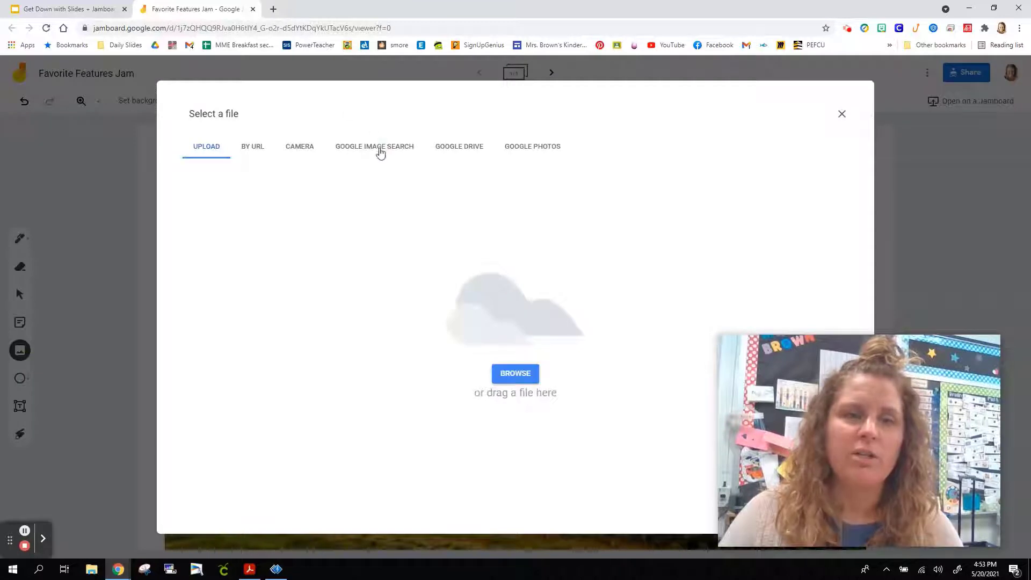
pyautogui.click(382, 145)
pyautogui.click(382, 115)
pyautogui.write('cow clip art')
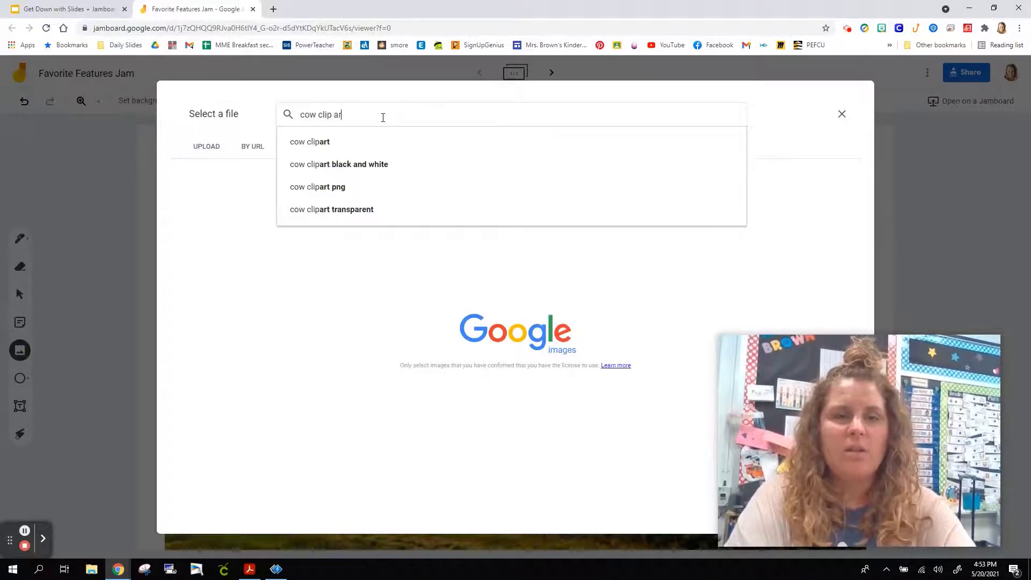
pyautogui.press('Return')
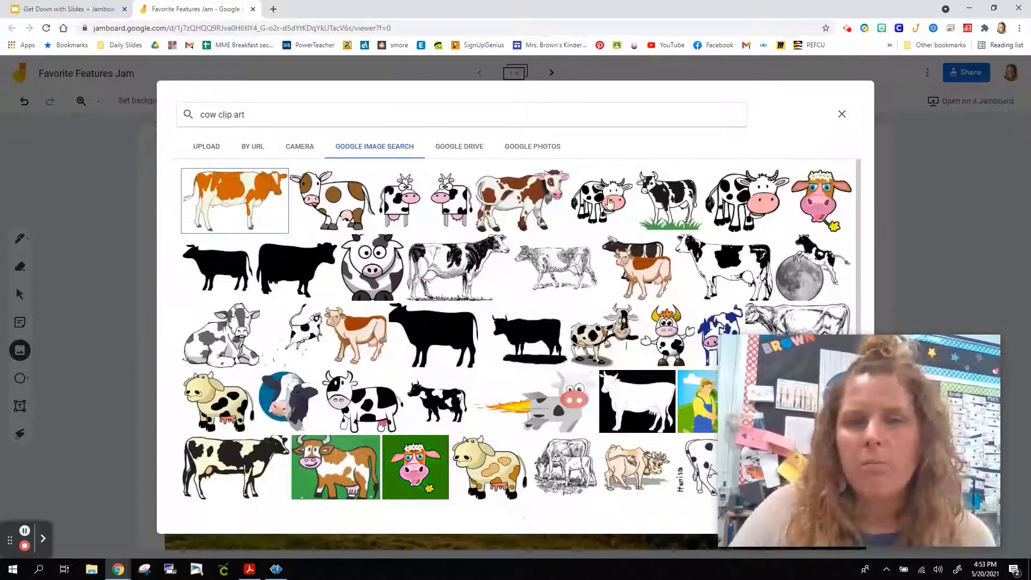
pyautogui.click(606, 202)
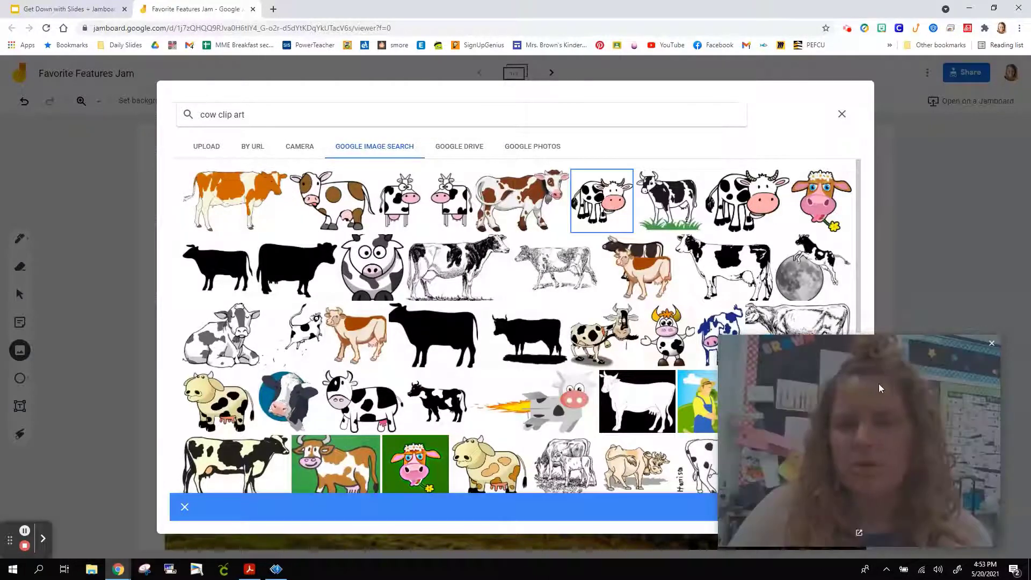
pyautogui.click(838, 506)
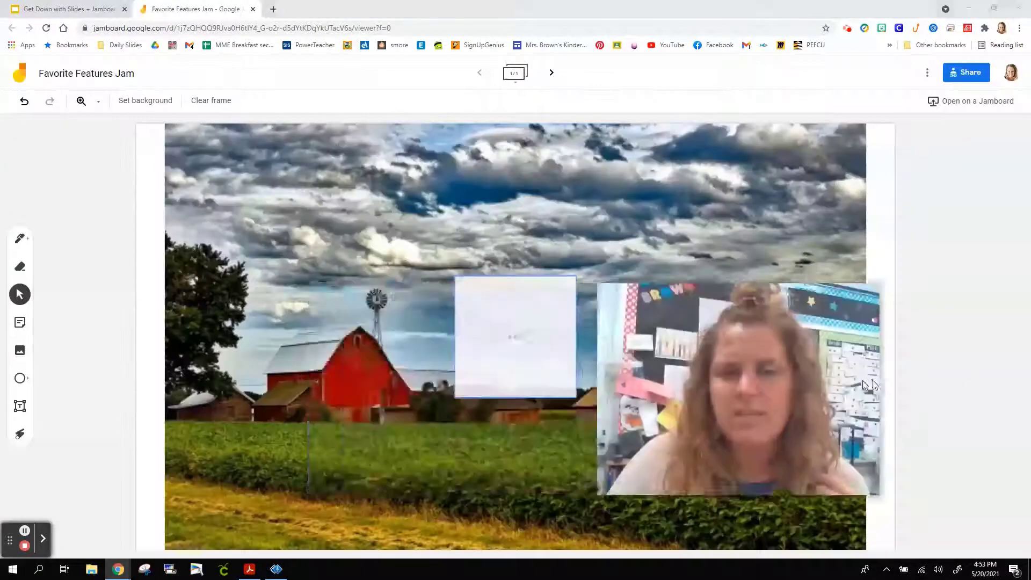
# - Enlarge the cow to nearly twice its size and place it in front of the red barn, in the field's lower-left area
pyautogui.moveTo(540, 350); pyautogui.dragTo(316, 375)
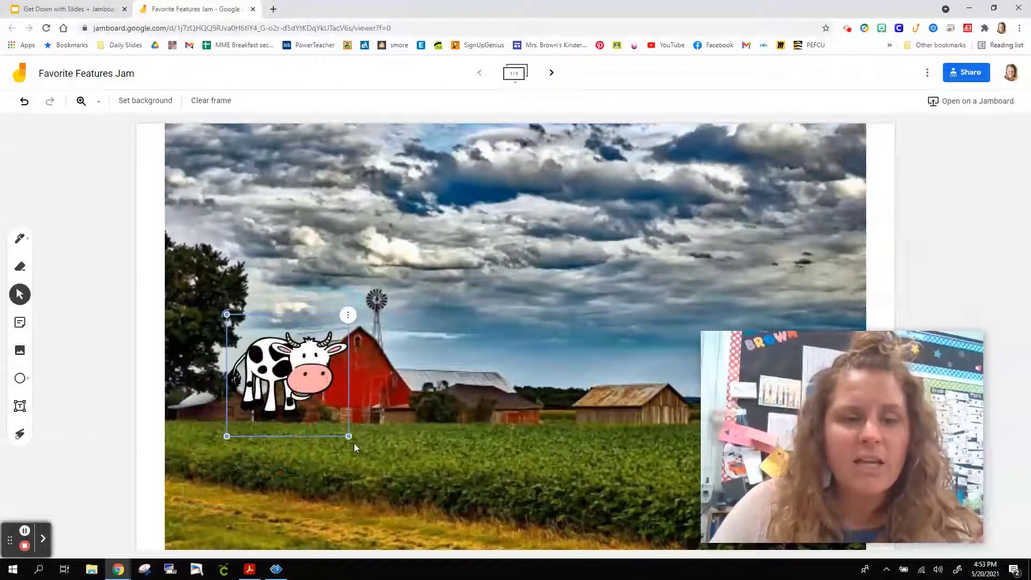
pyautogui.moveTo(351, 433); pyautogui.dragTo(481, 499)
pyautogui.moveTo(446, 325); pyautogui.dragTo(401, 352)
pyautogui.click(402, 343)
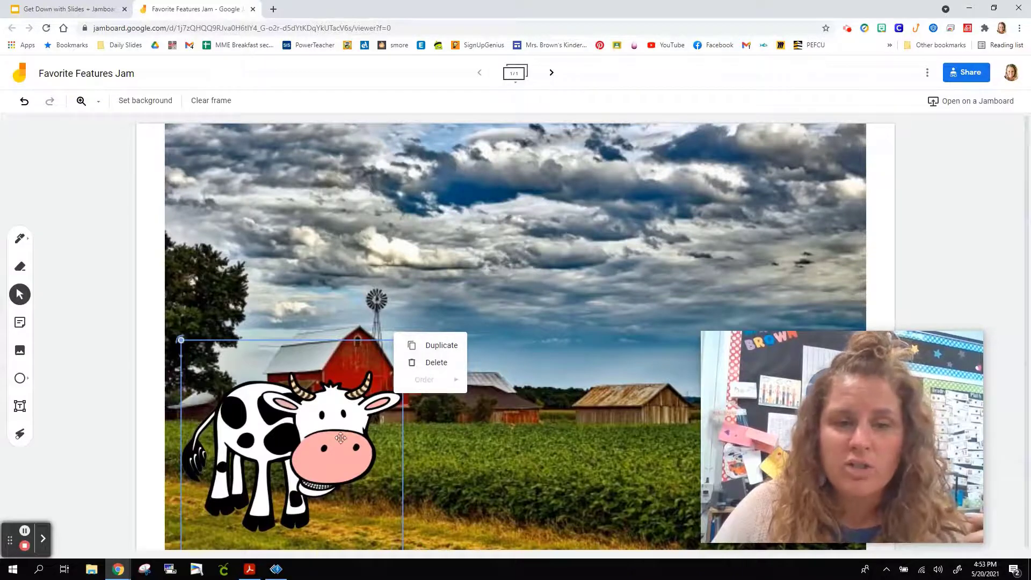
pyautogui.moveTo(340, 438); pyautogui.dragTo(337, 382)
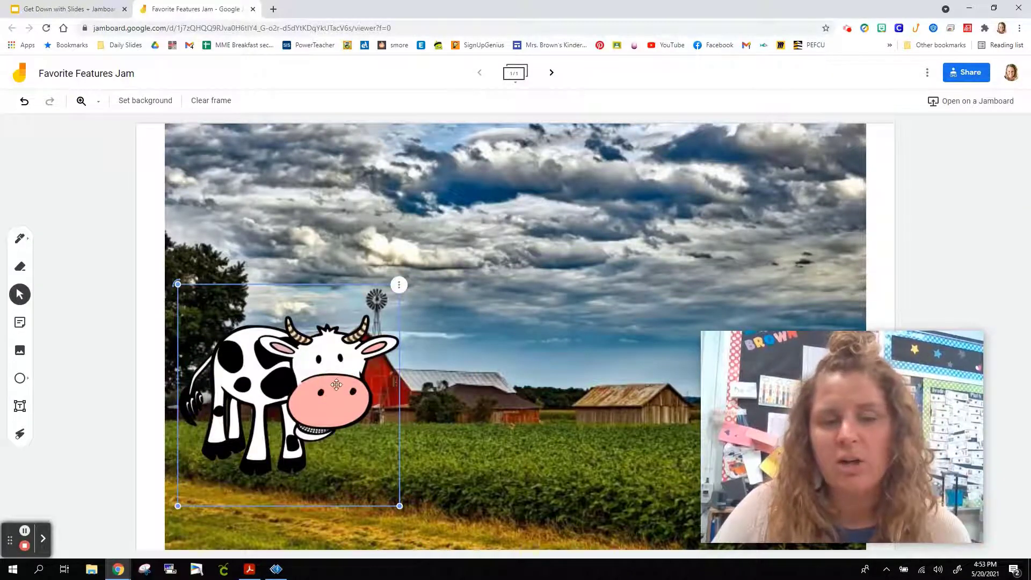
pyautogui.moveTo(336, 384); pyautogui.dragTo(334, 424)
# - Draw a wide rounded rectangle across the sky above the barn
pyautogui.click(21, 378)
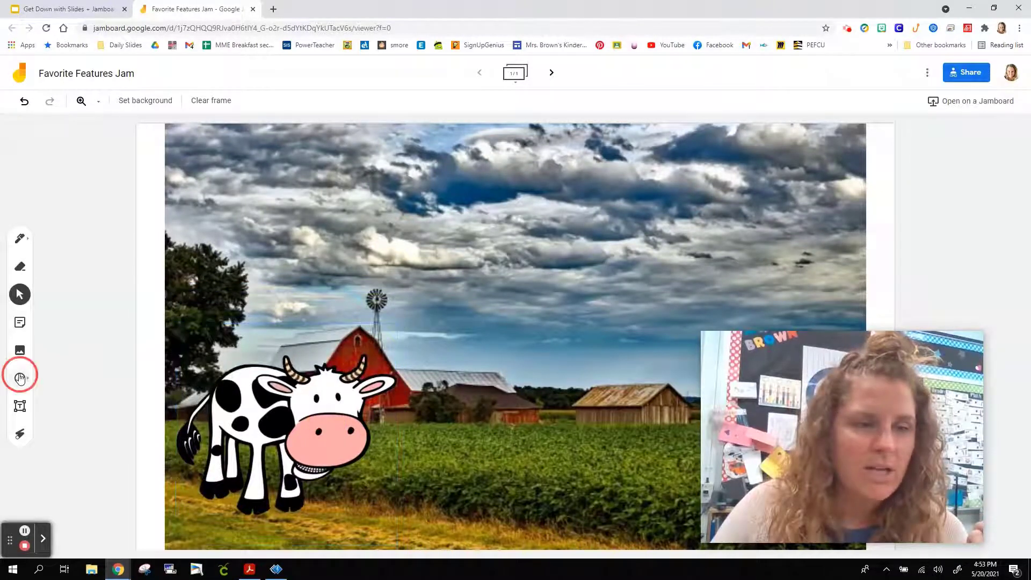
pyautogui.click(52, 405)
pyautogui.moveTo(244, 136); pyautogui.dragTo(789, 279)
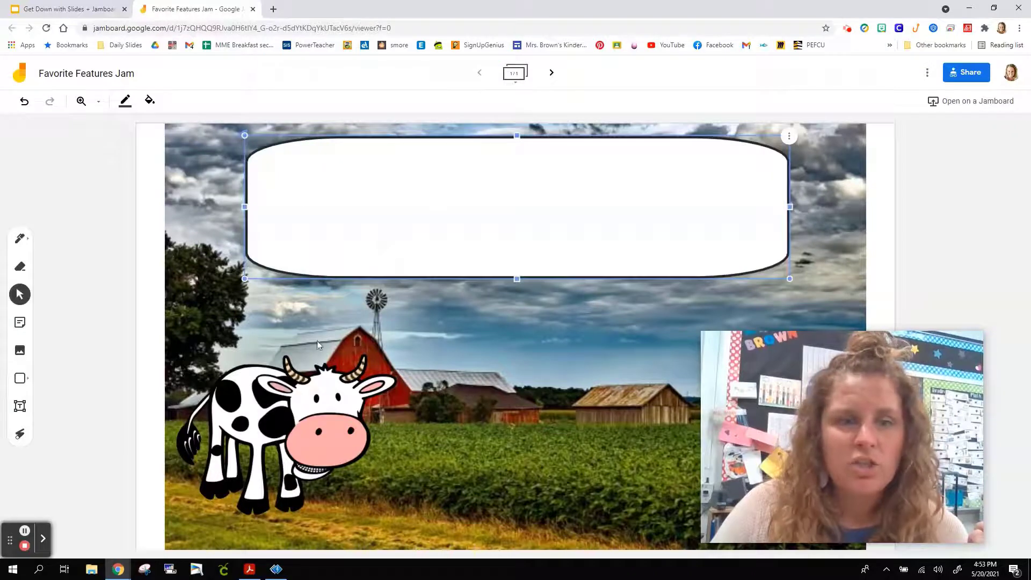
# - Bring the cow to the front and move it up over the rounded rectangle in the sky
pyautogui.click(317, 394)
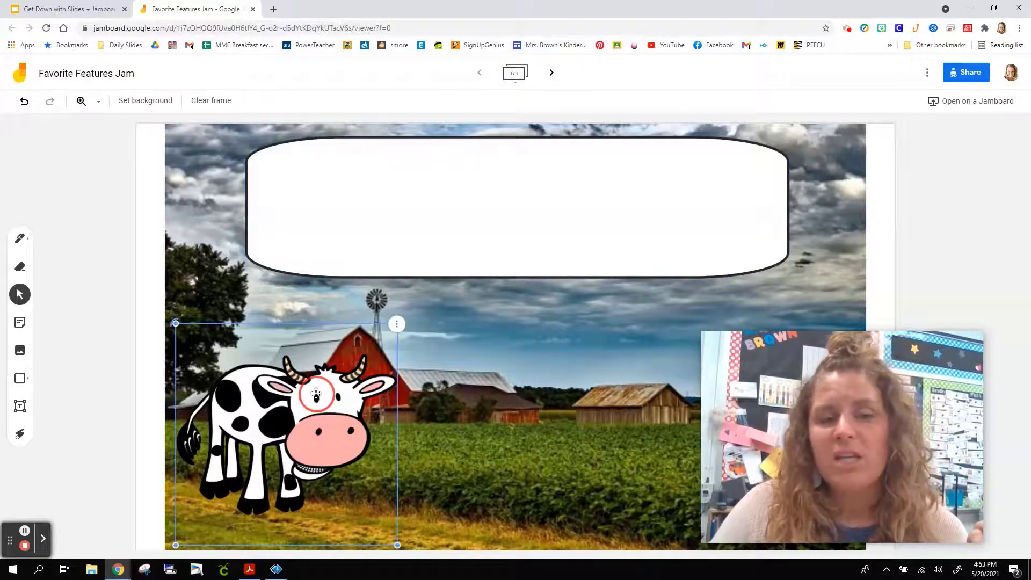
pyautogui.moveTo(317, 394); pyautogui.dragTo(332, 418)
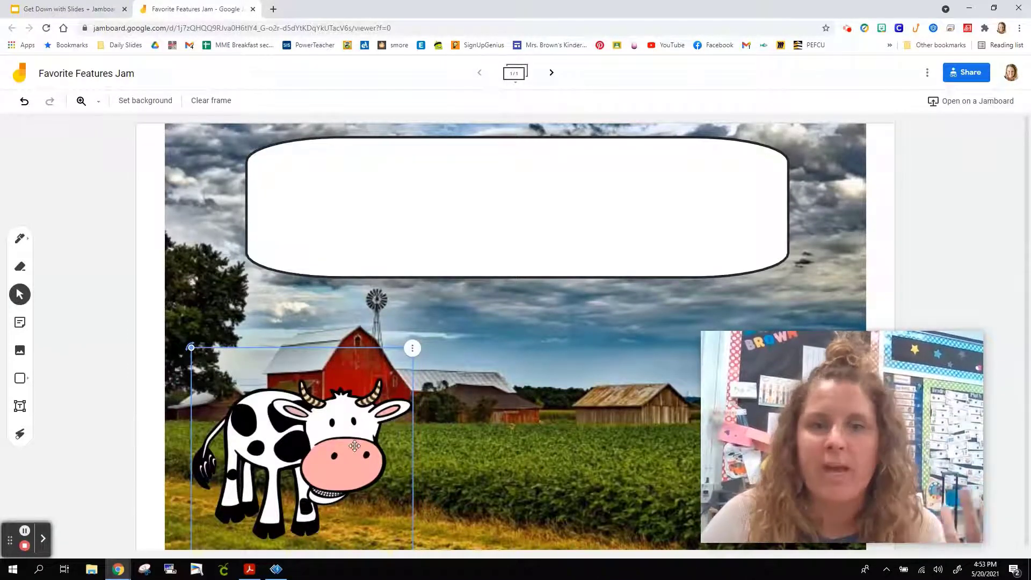
pyautogui.moveTo(355, 446); pyautogui.dragTo(371, 415)
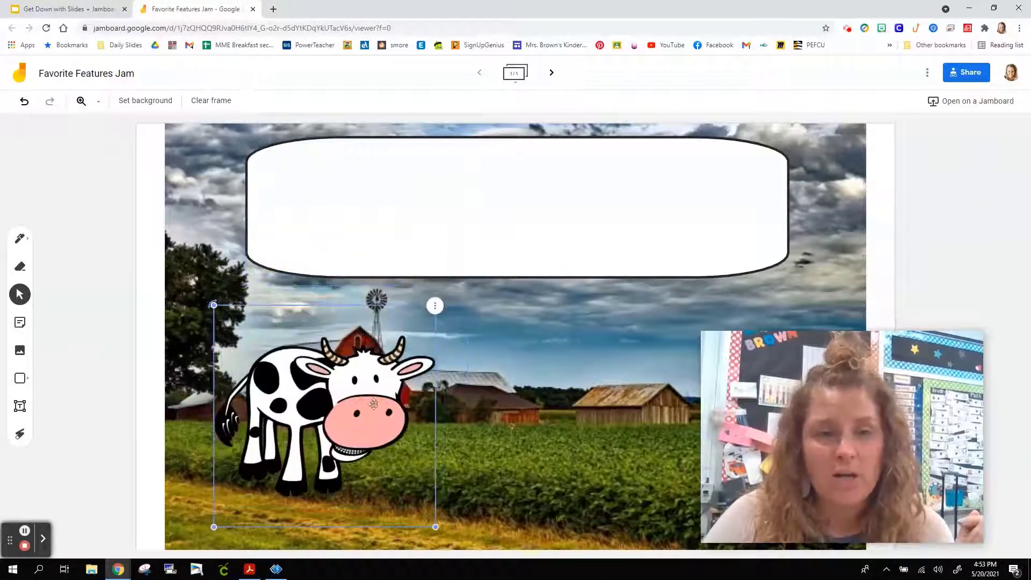
pyautogui.click(436, 307)
pyautogui.moveTo(473, 353)
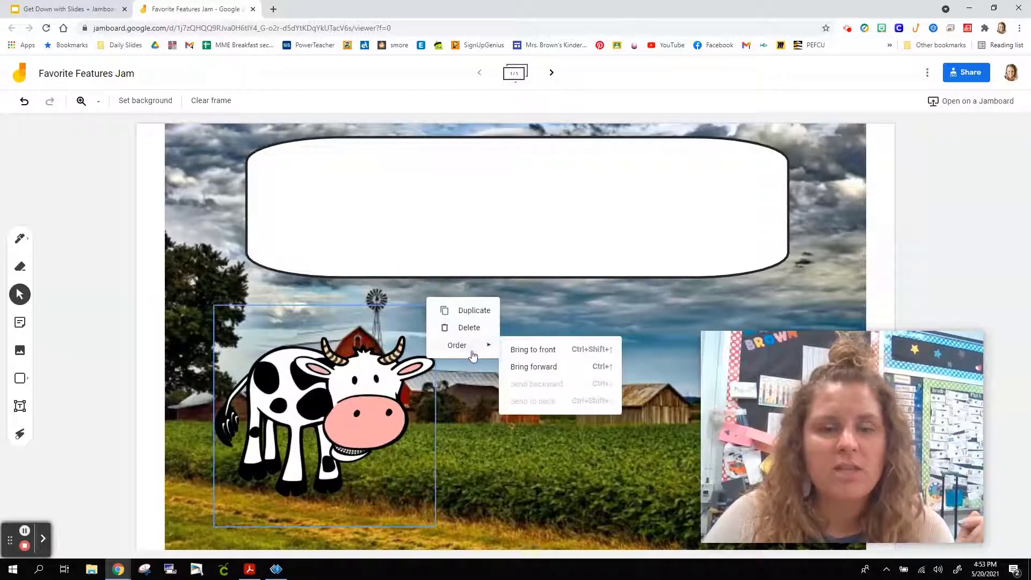
pyautogui.click(534, 350)
pyautogui.moveTo(412, 393); pyautogui.dragTo(467, 228)
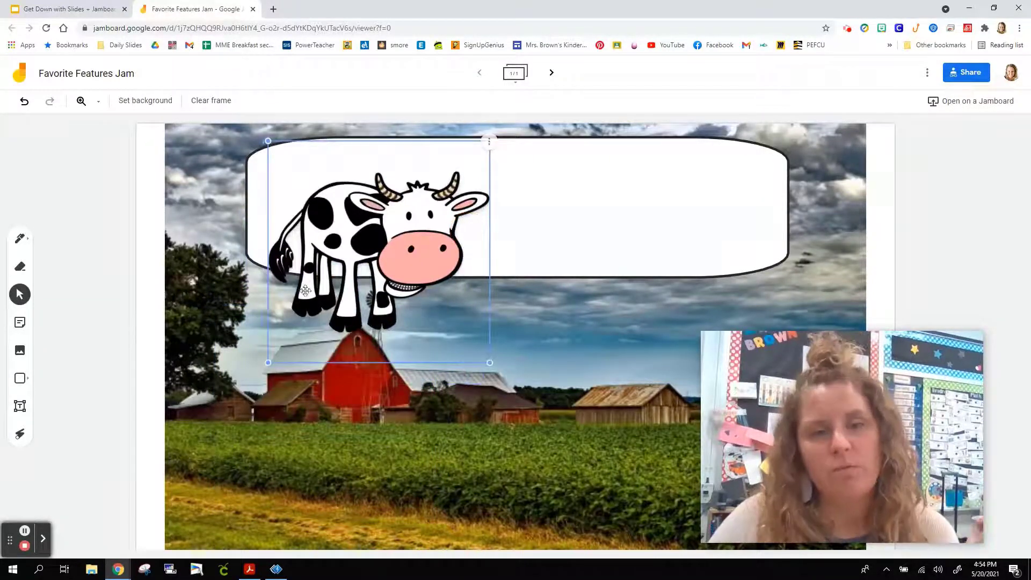
# - Move the cow back down in front of the red barn and shift the rounded rectangle slightly right and down
pyautogui.moveTo(353, 266); pyautogui.dragTo(270, 422)
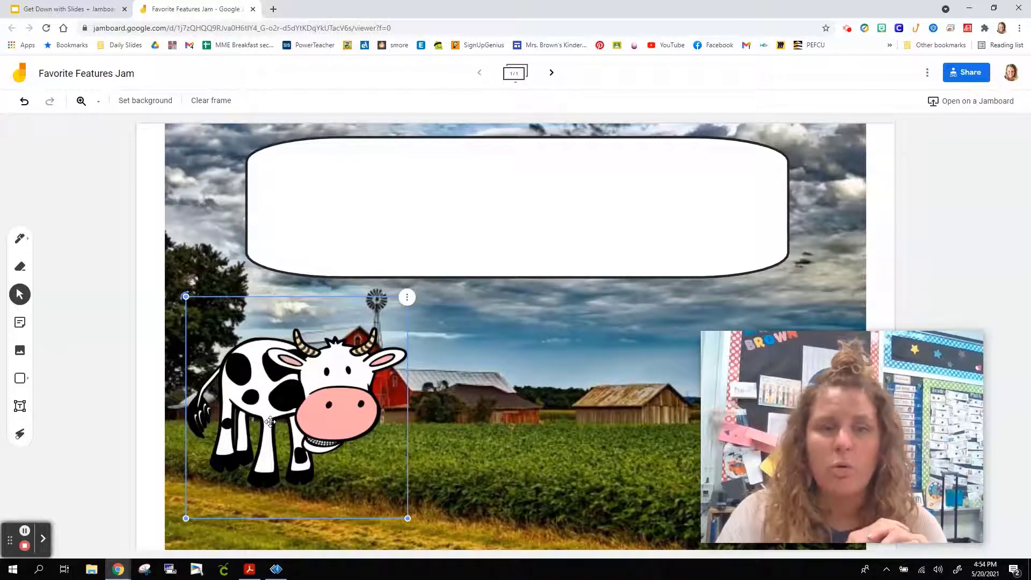
pyautogui.click(291, 233)
pyautogui.click(198, 237)
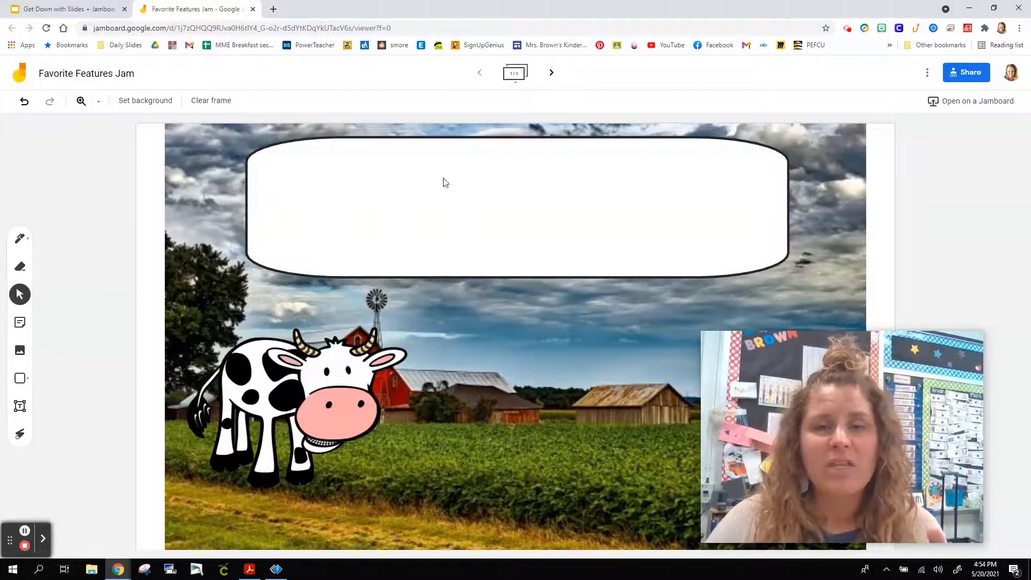
pyautogui.moveTo(303, 376); pyautogui.dragTo(328, 365)
pyautogui.moveTo(366, 191)
pyautogui.mouseDown()
pyautogui.moveTo(313, 159)
pyautogui.moveTo(417, 172)
pyautogui.moveTo(366, 207)
pyautogui.moveTo(375, 195)
pyautogui.mouseUp()
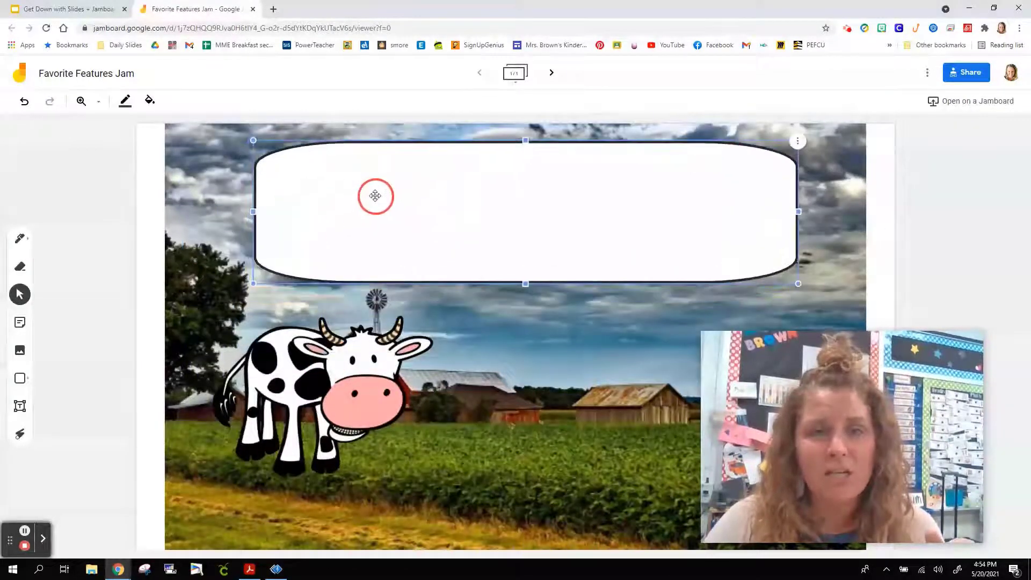
pyautogui.click(206, 214)
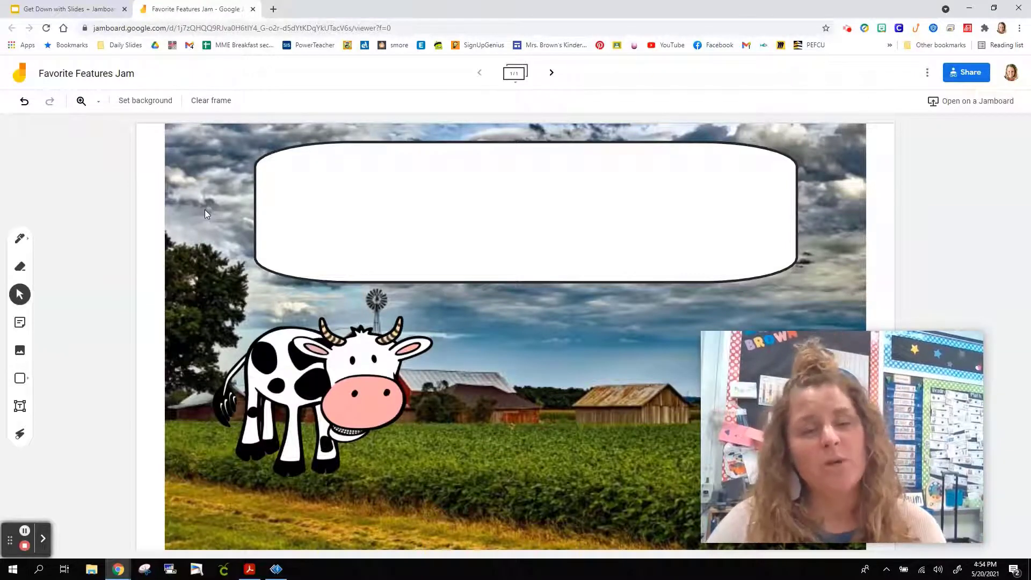
pyautogui.moveTo(297, 281); pyautogui.dragTo(272, 294)
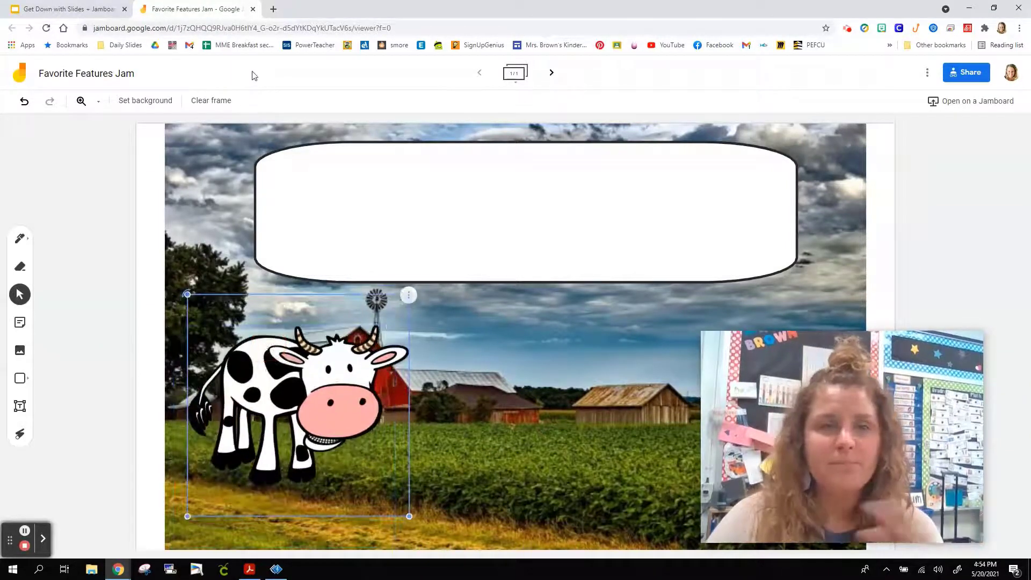
# - Close the Favorite Features Jam and advance the slide presentation to the "A few of my Jams" slide
pyautogui.click(253, 9)
pyautogui.click(214, 193)
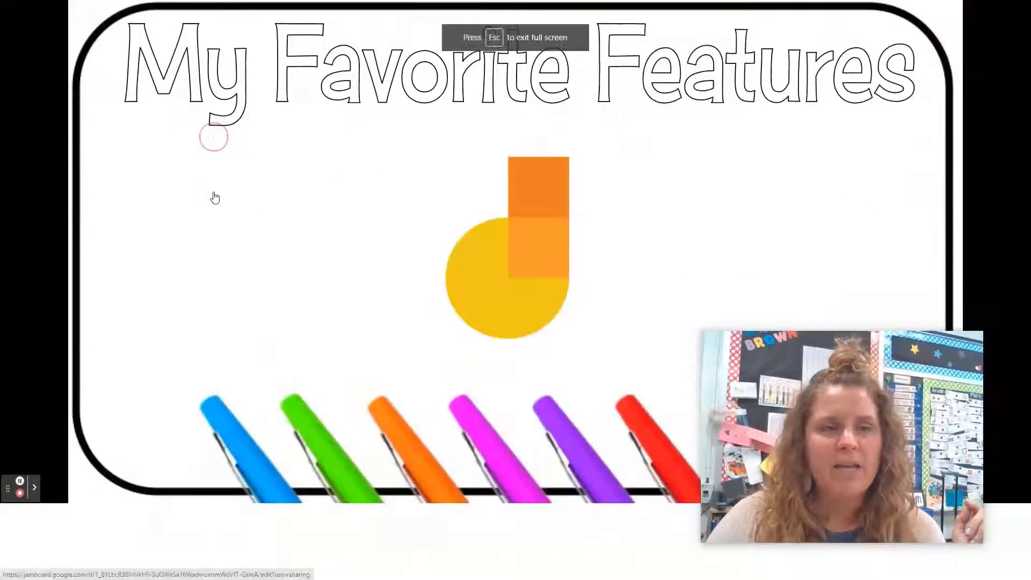
pyautogui.moveTo(827, 434); pyautogui.dragTo(357, 442)
pyautogui.moveTo(274, 356); pyautogui.dragTo(367, 478)
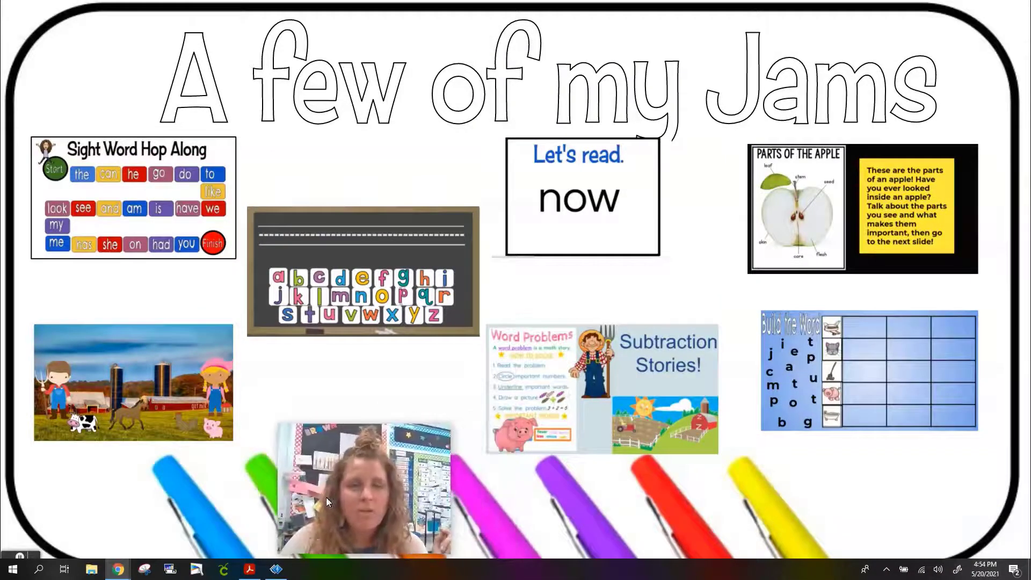
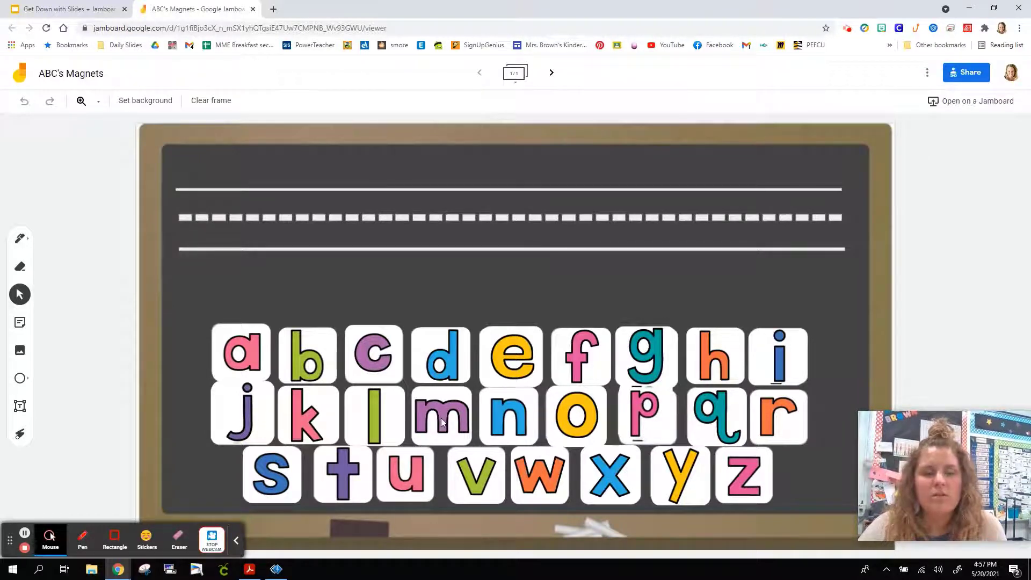
# - Spell "mat" on the chalkboard's writing lines with the m, a and t letter magnets
pyautogui.moveTo(442, 421); pyautogui.dragTo(316, 223)
pyautogui.moveTo(220, 378); pyautogui.dragTo(412, 251)
pyautogui.moveTo(343, 472); pyautogui.dragTo(548, 215)
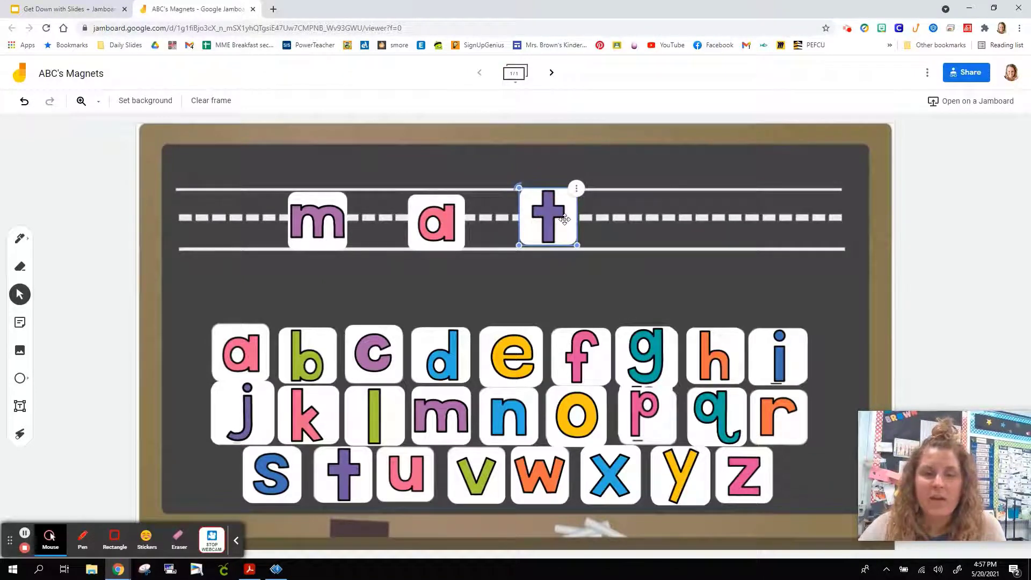
pyautogui.click(419, 323)
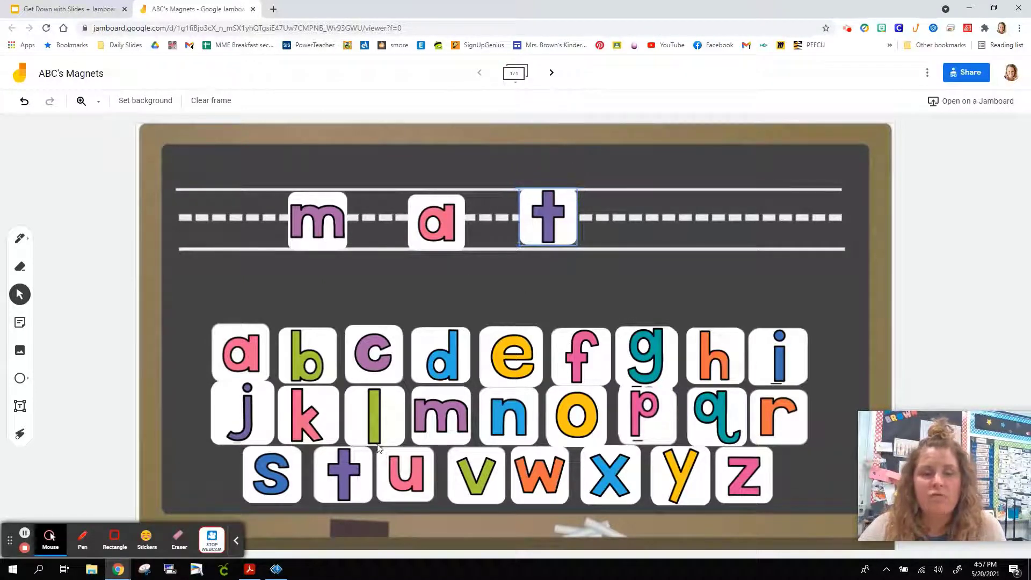
# - Undo the placement of all three letter magnets on the writing lines
pyautogui.click(24, 102)
pyautogui.click(24, 102)
pyautogui.click(25, 103)
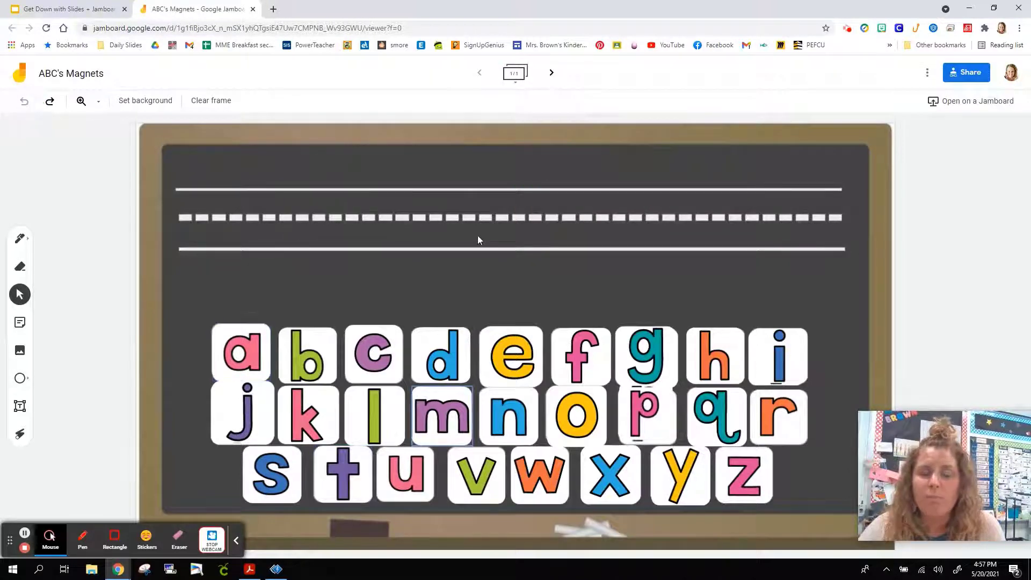
# - Place a t magnet on the middle of the writing lines and enlarge it slightly to span them
pyautogui.moveTo(343, 476); pyautogui.dragTo(499, 195)
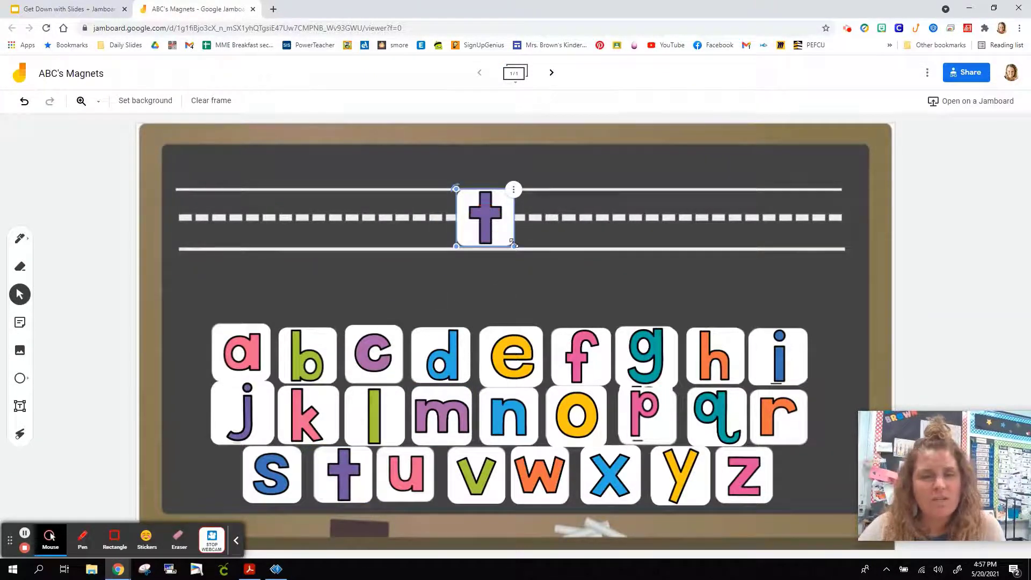
pyautogui.moveTo(509, 245); pyautogui.dragTo(536, 226)
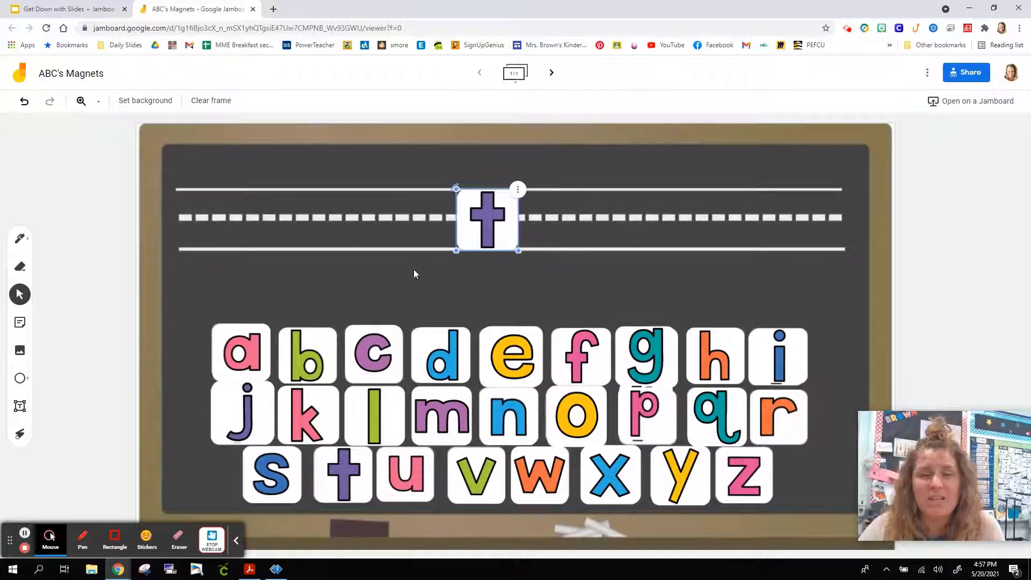
# - Undo the t magnet's enlargement and return it to its pile in the alphabet's last row
pyautogui.click(24, 101)
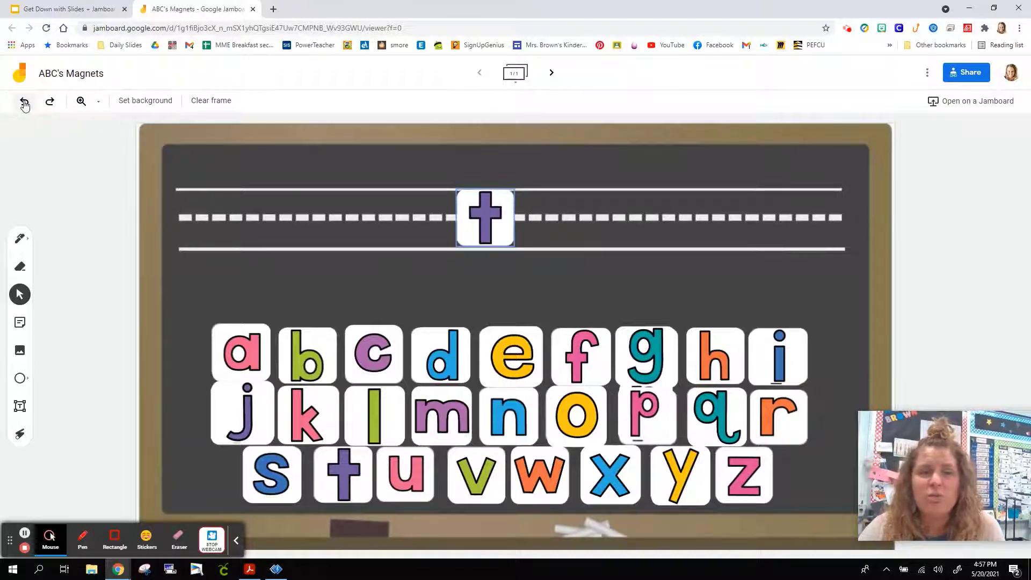
pyautogui.moveTo(488, 205); pyautogui.dragTo(344, 462)
pyautogui.click(672, 210)
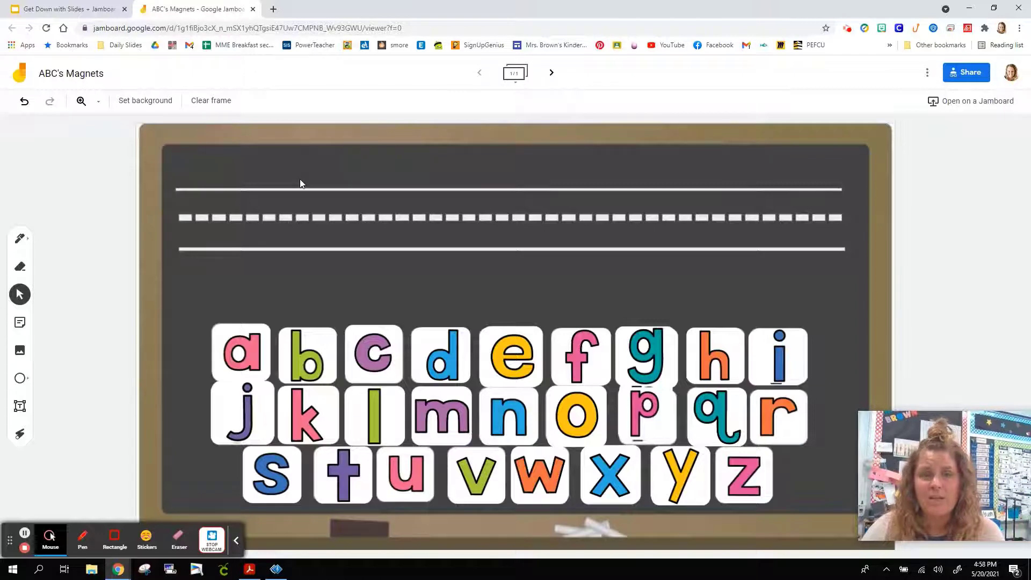
# - Replace the ABC's Magnets jam with the Farm Story jam from the presentation slide, and move the boy farmer slightly up
pyautogui.click(253, 9)
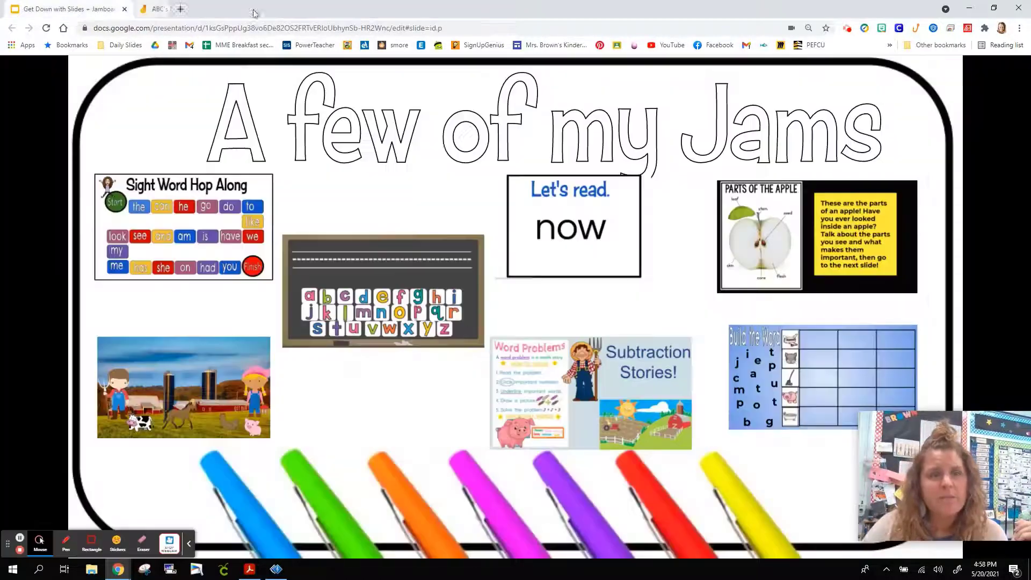
pyautogui.click(183, 386)
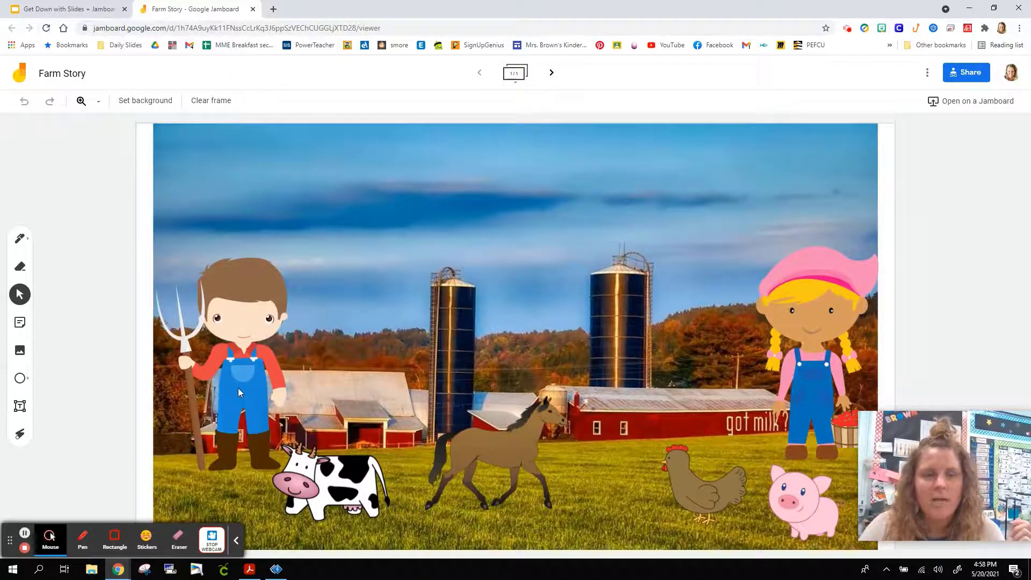
pyautogui.moveTo(239, 378); pyautogui.dragTo(244, 358)
pyautogui.click(110, 284)
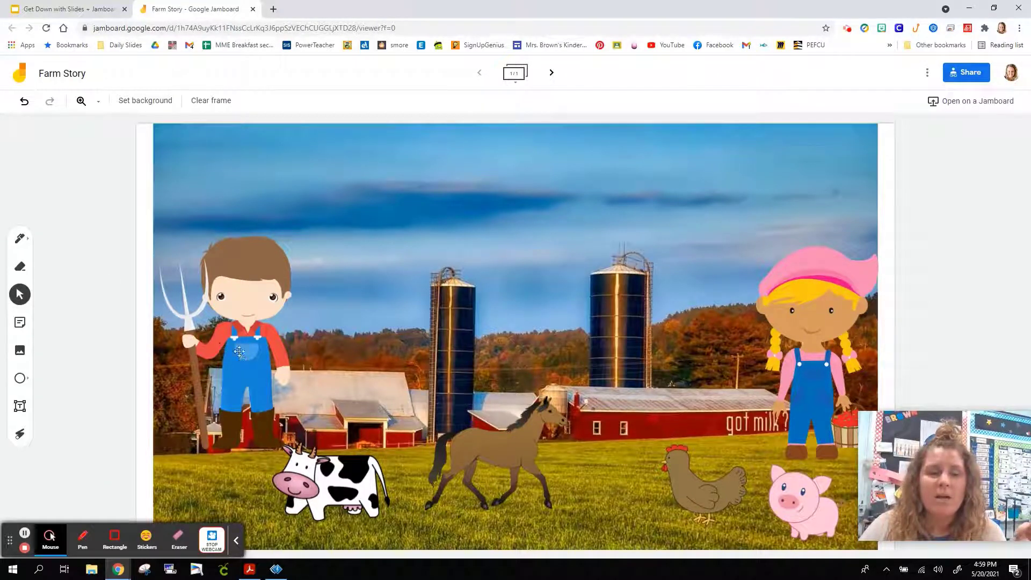
pyautogui.moveTo(240, 352)
pyautogui.mouseDown()
pyautogui.moveTo(264, 362)
pyautogui.moveTo(223, 354)
pyautogui.mouseUp()
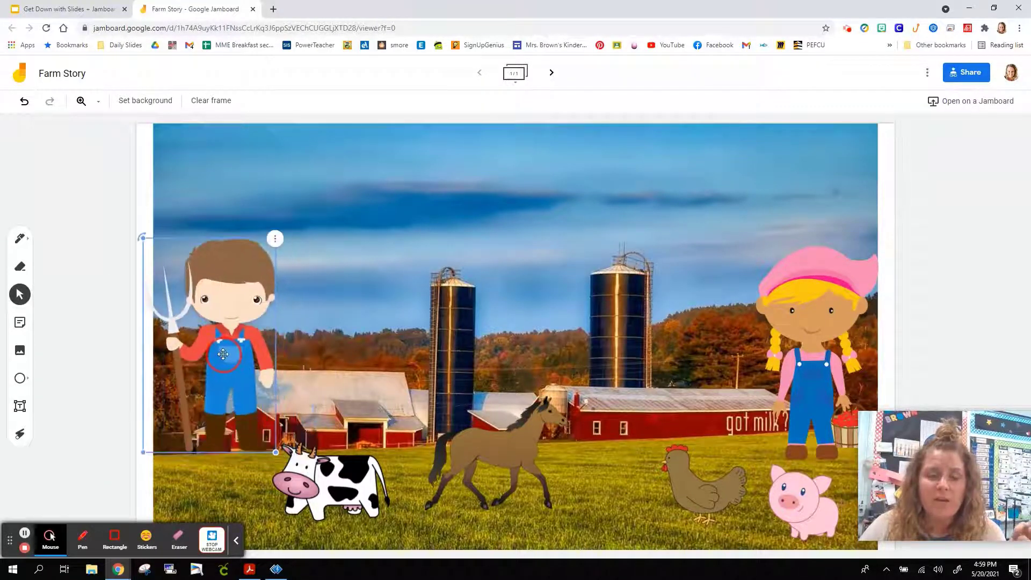
pyautogui.click(289, 385)
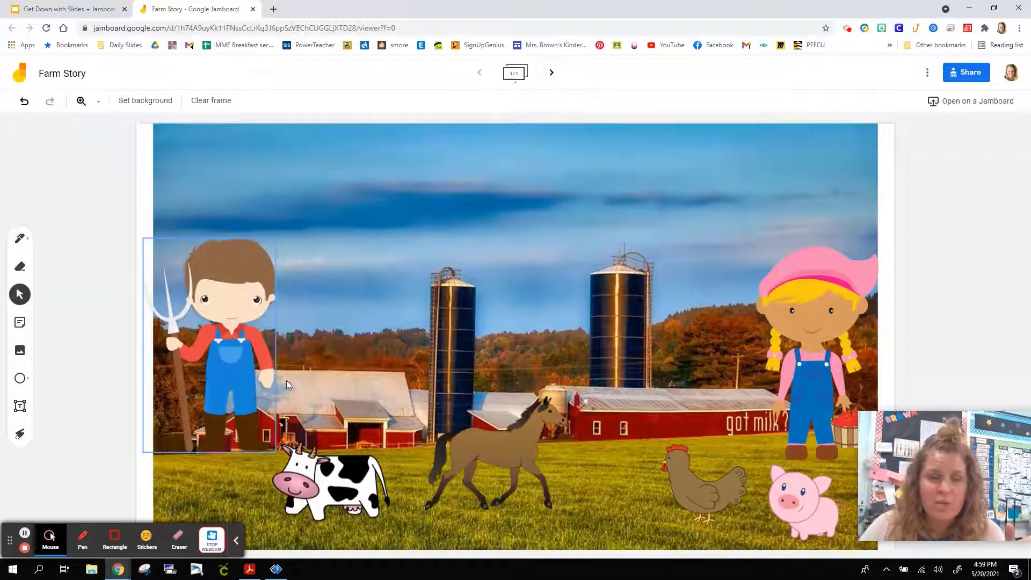
pyautogui.moveTo(256, 395); pyautogui.dragTo(262, 362)
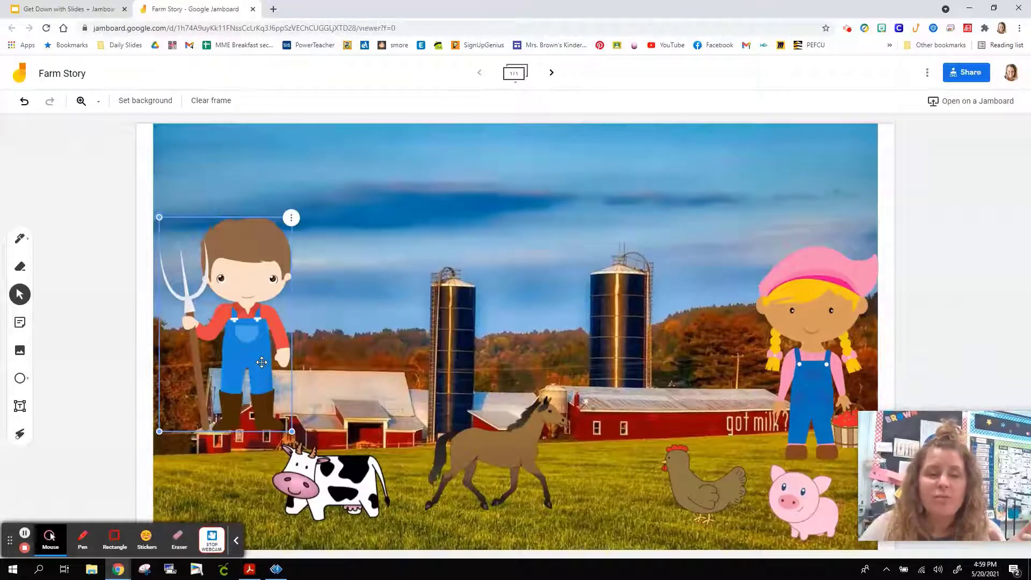
pyautogui.click(496, 413)
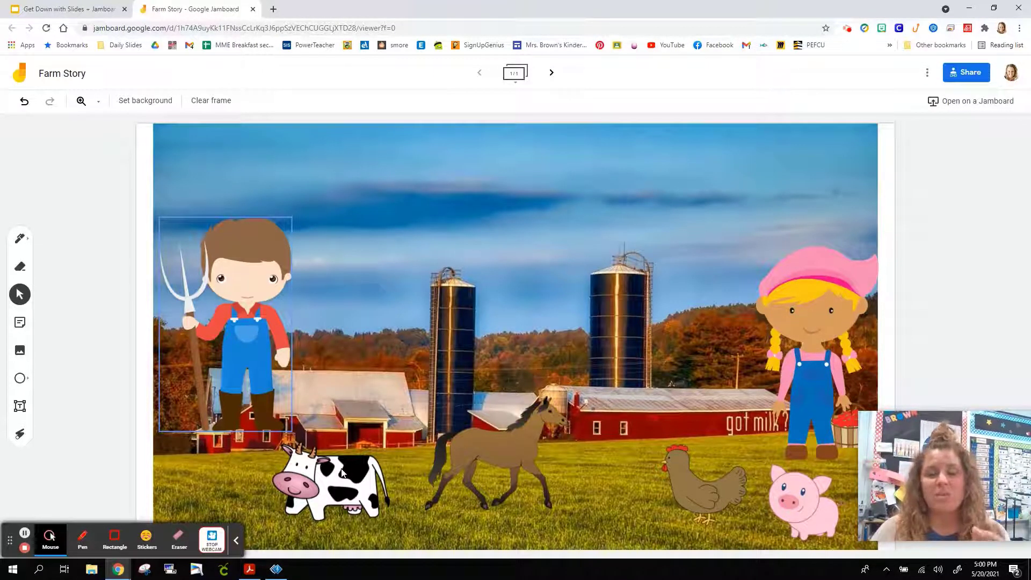
# - Close the Farm Story jam, open the "now" sight word jam from the presentation slide, and look through its first seven frames
pyautogui.click(253, 9)
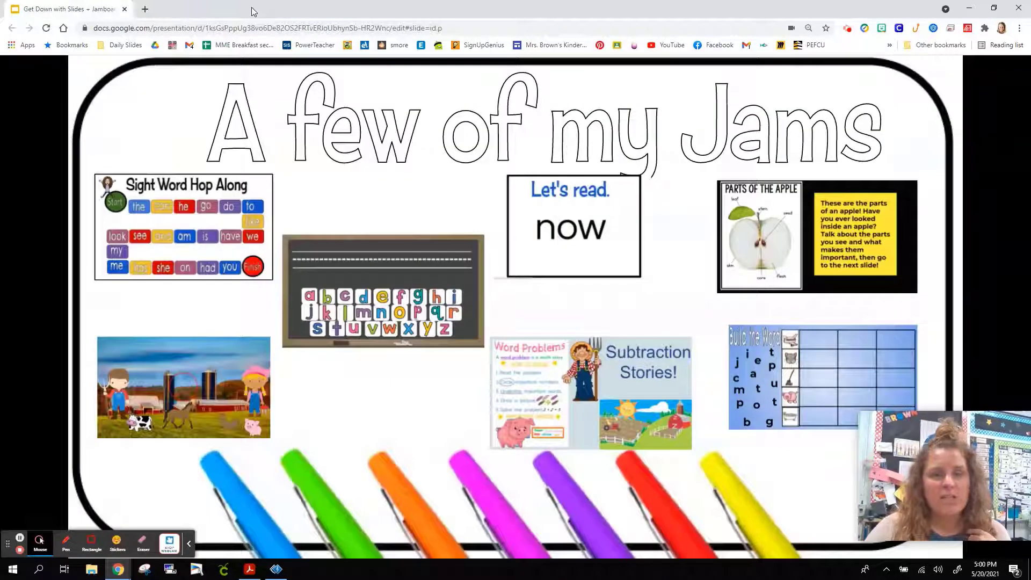
pyautogui.click(589, 228)
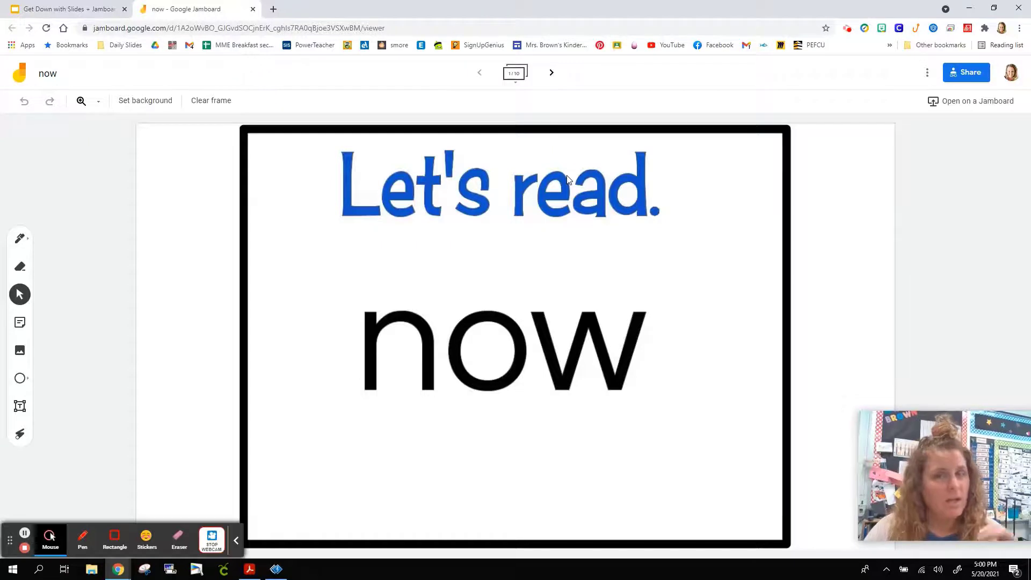
pyautogui.click(550, 75)
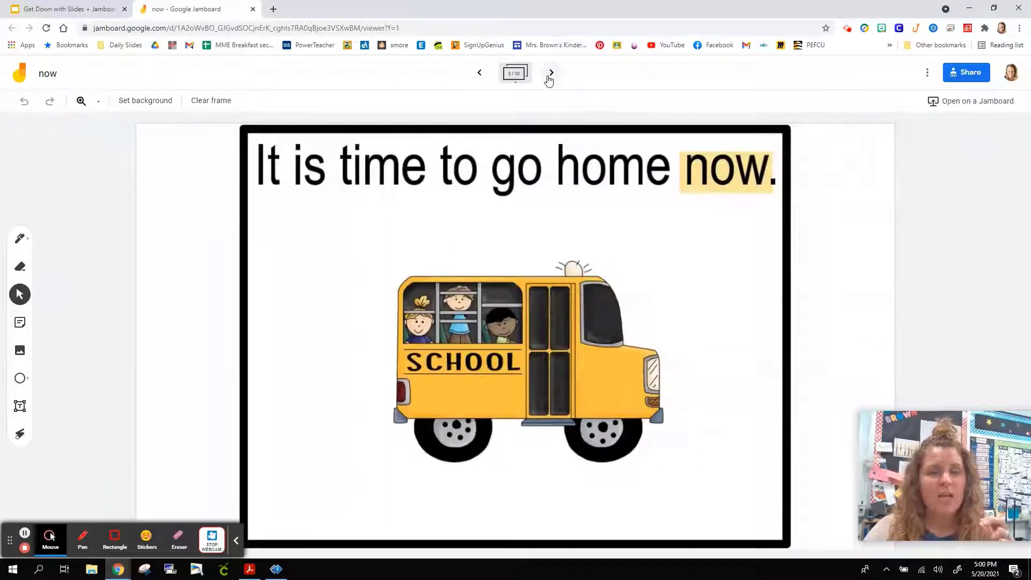
pyautogui.click(550, 74)
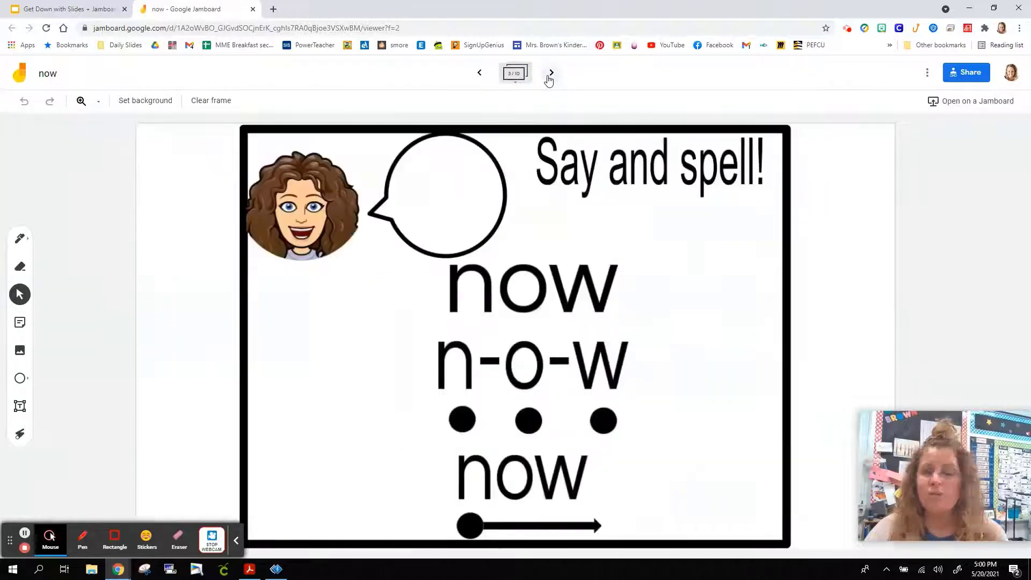
pyautogui.click(550, 75)
pyautogui.click(550, 74)
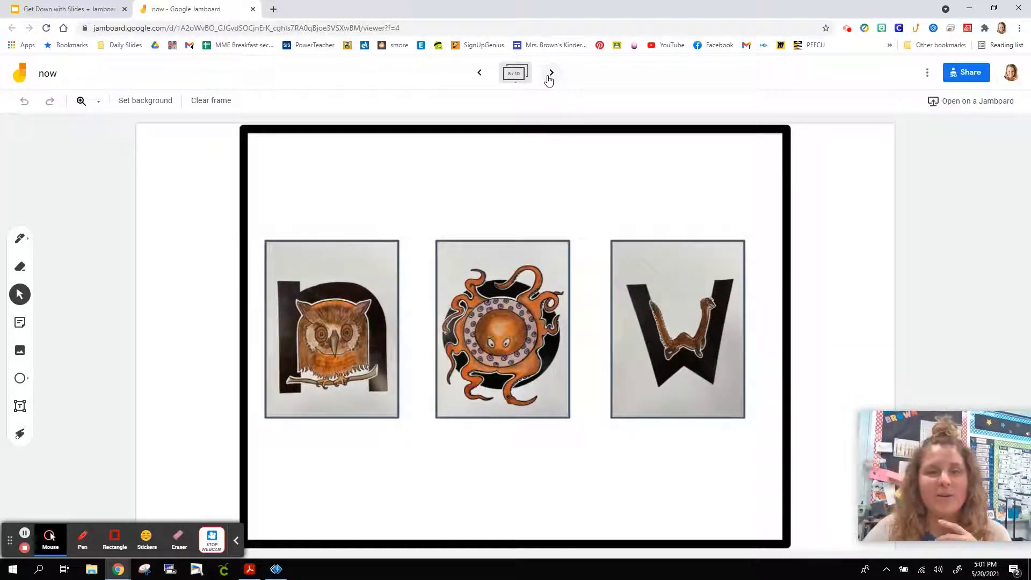
pyautogui.click(549, 79)
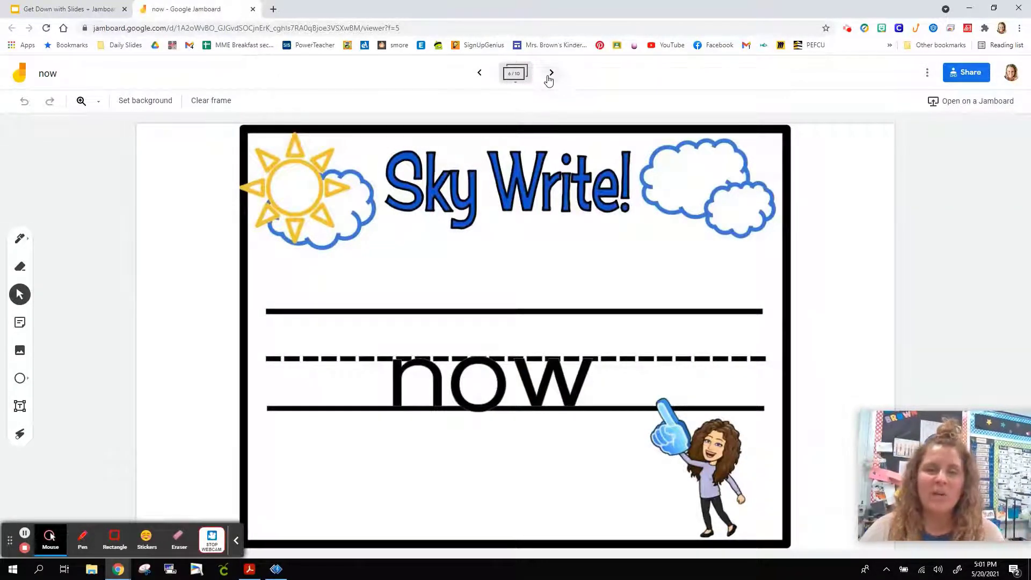
pyautogui.click(549, 80)
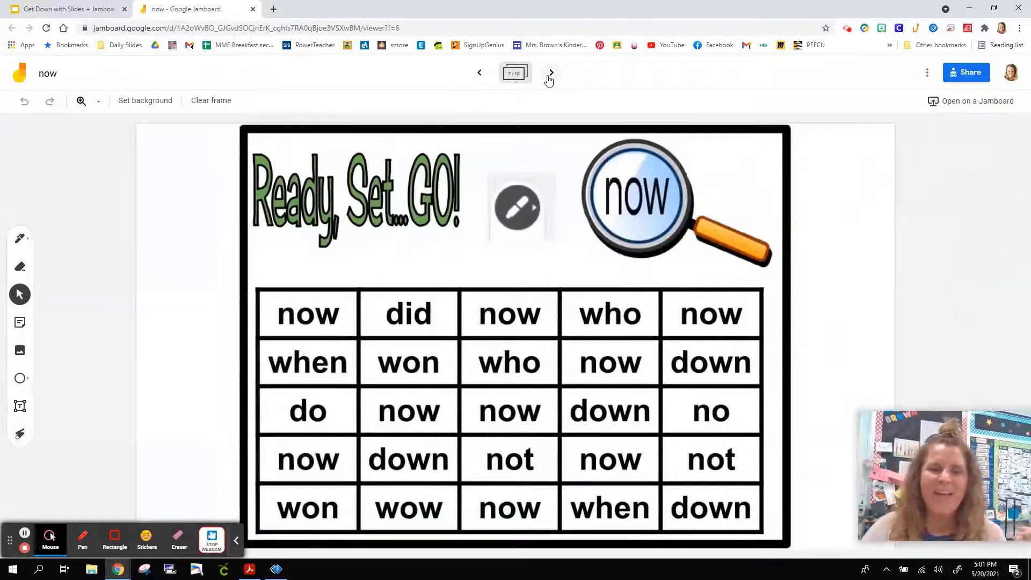